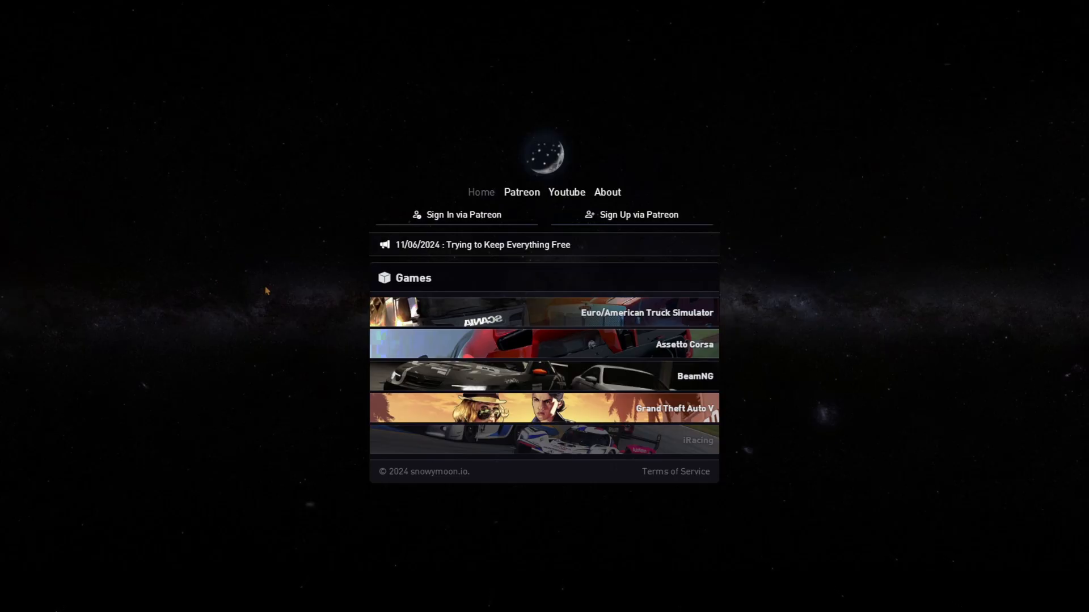
Step: Open the Euro/American Truck Simulator section and view the Temporal Anti Aliasing v10 entry
click(554, 319)
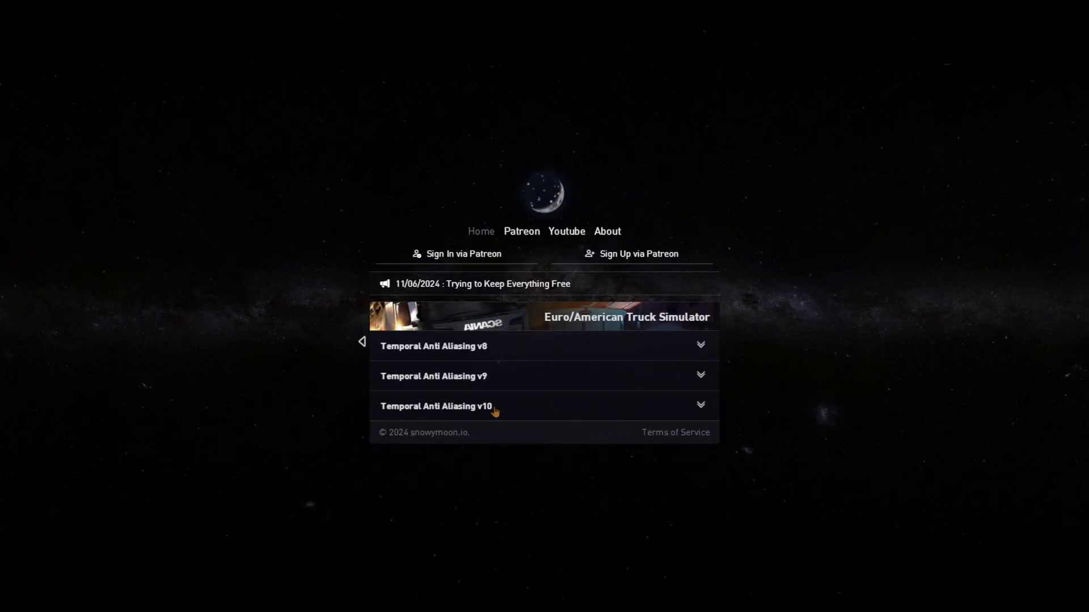
click(495, 411)
scroll(499, 414, down, 5)
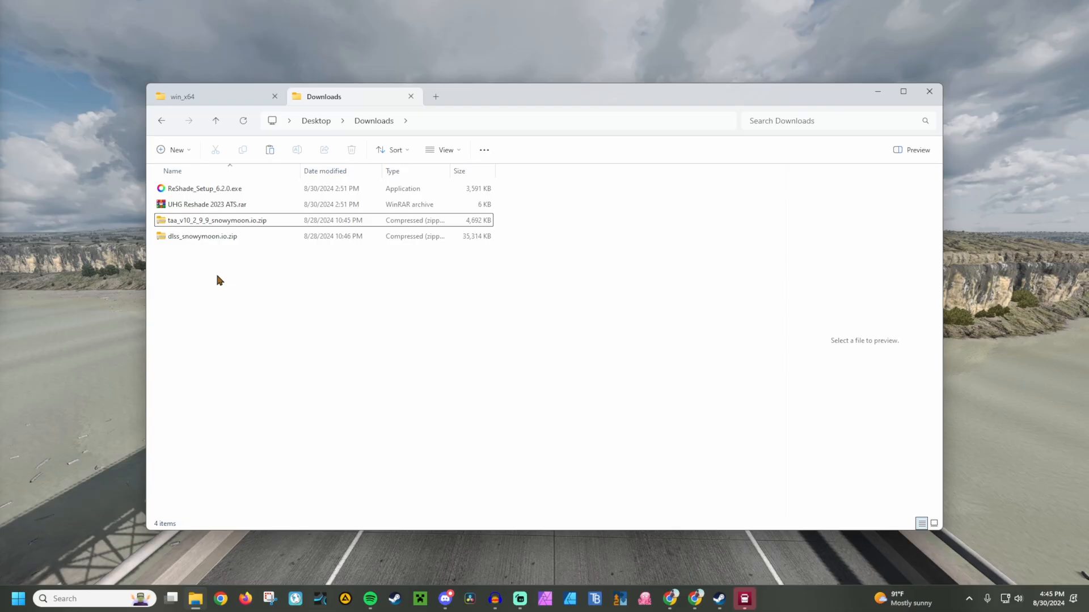
Step: Extract dlss_snowymoon.io.zip into its own folder inside Downloads
click(208, 241)
right_click(207, 242)
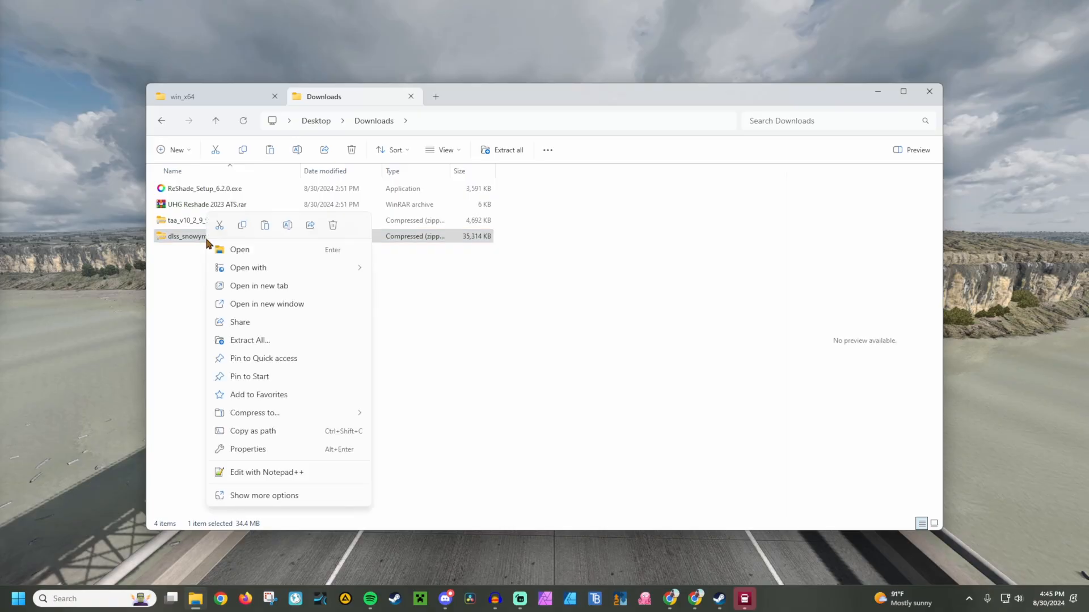
mouse_move(332, 270)
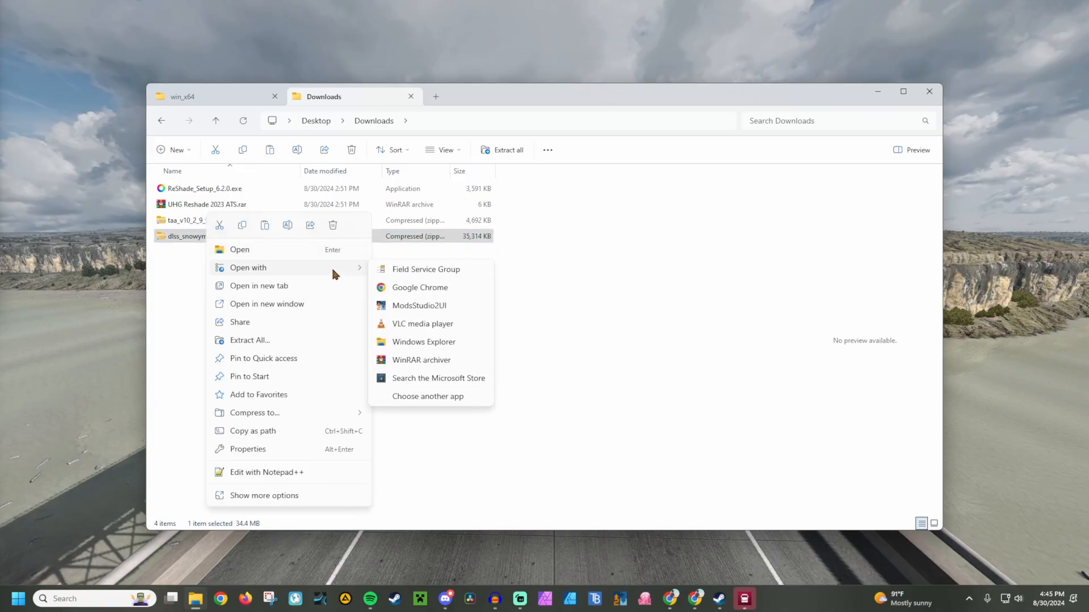
click(263, 342)
click(638, 405)
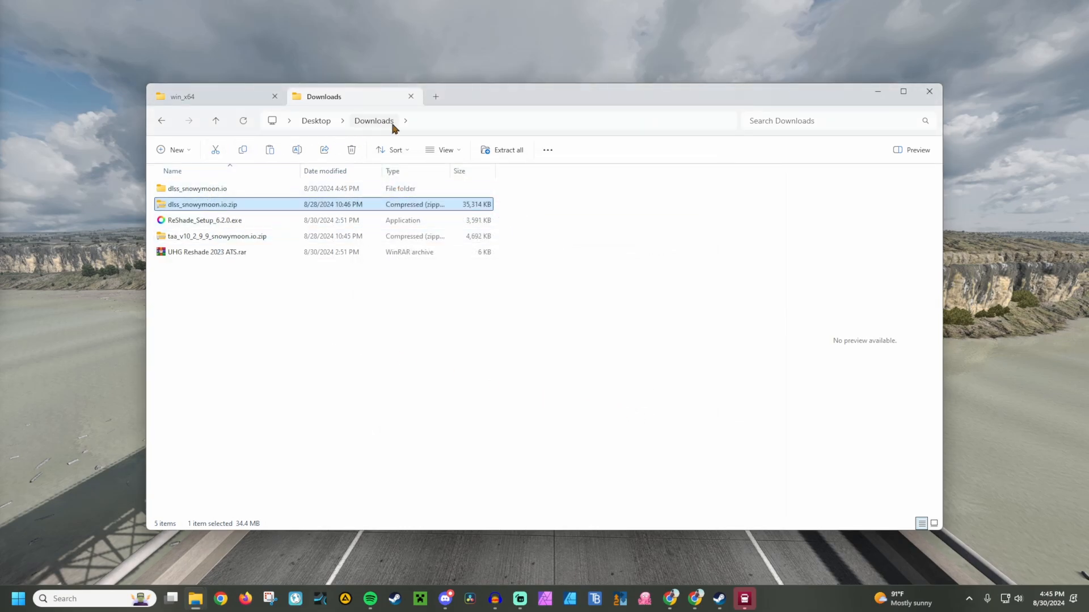
Step: Extract taa_v10_2_9_9_snowymoon.io.zip into its own folder inside Downloads
click(204, 238)
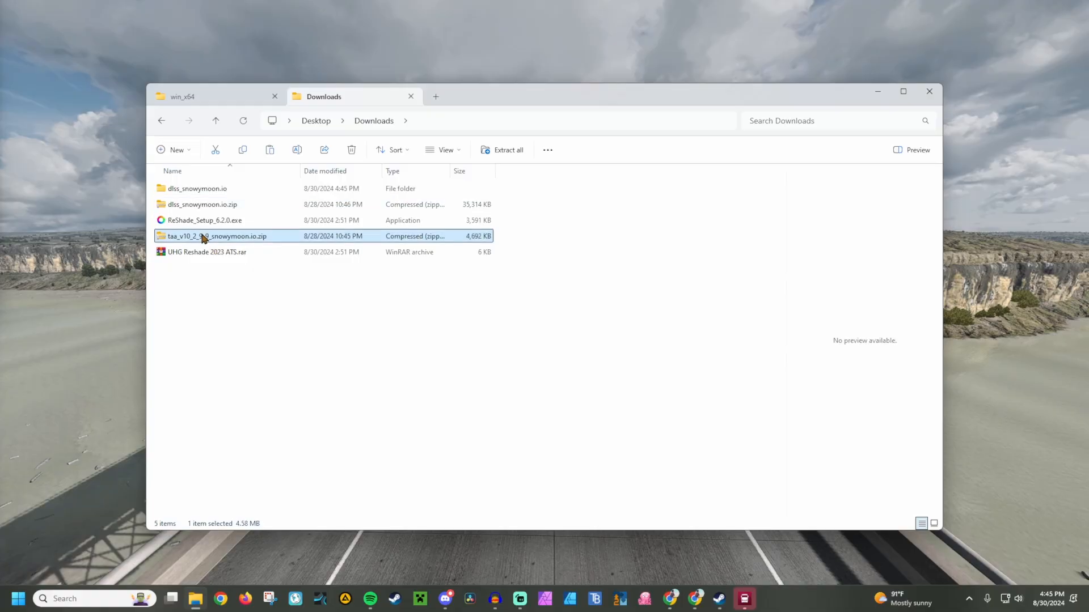
right_click(204, 239)
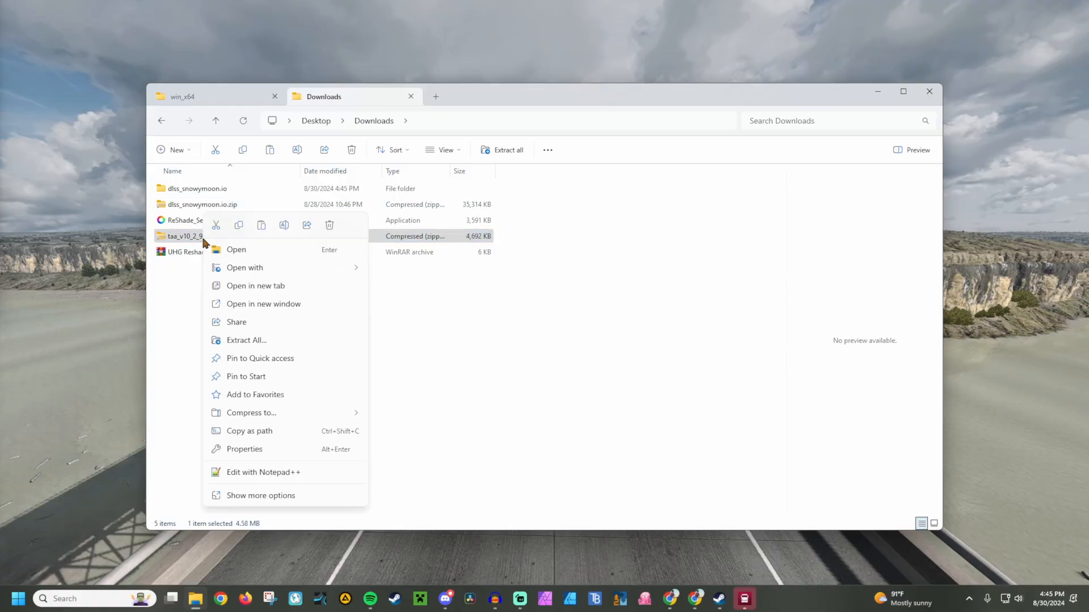
click(321, 340)
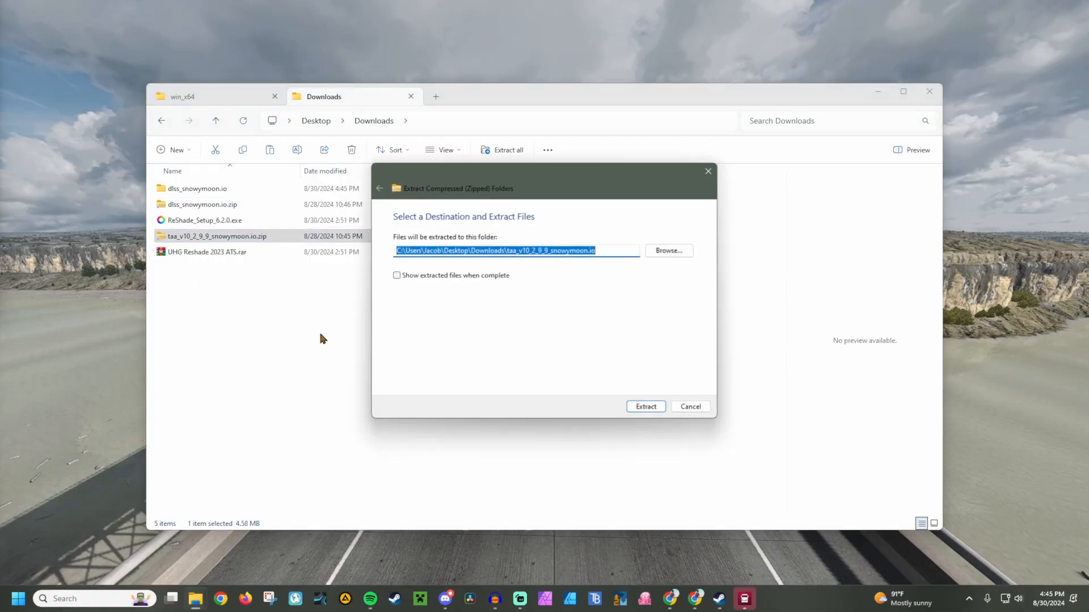
click(649, 410)
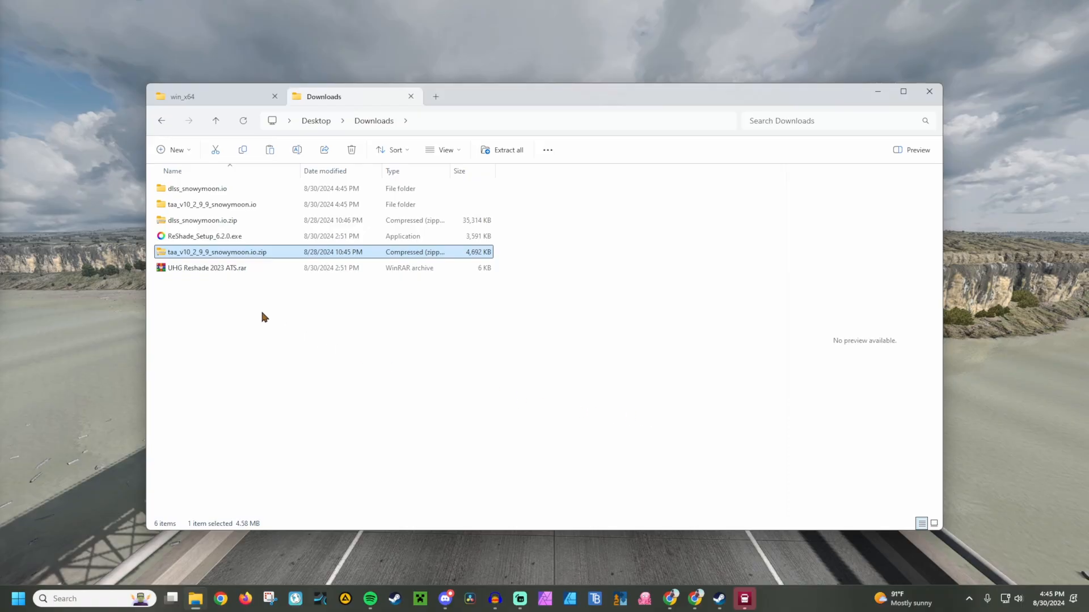
Step: Extract UHG Reshade 2023 ATS.rar with WinRAR to a UHG Reshade 2023 ATS folder in Downloads, and close the archive
right_click(195, 271)
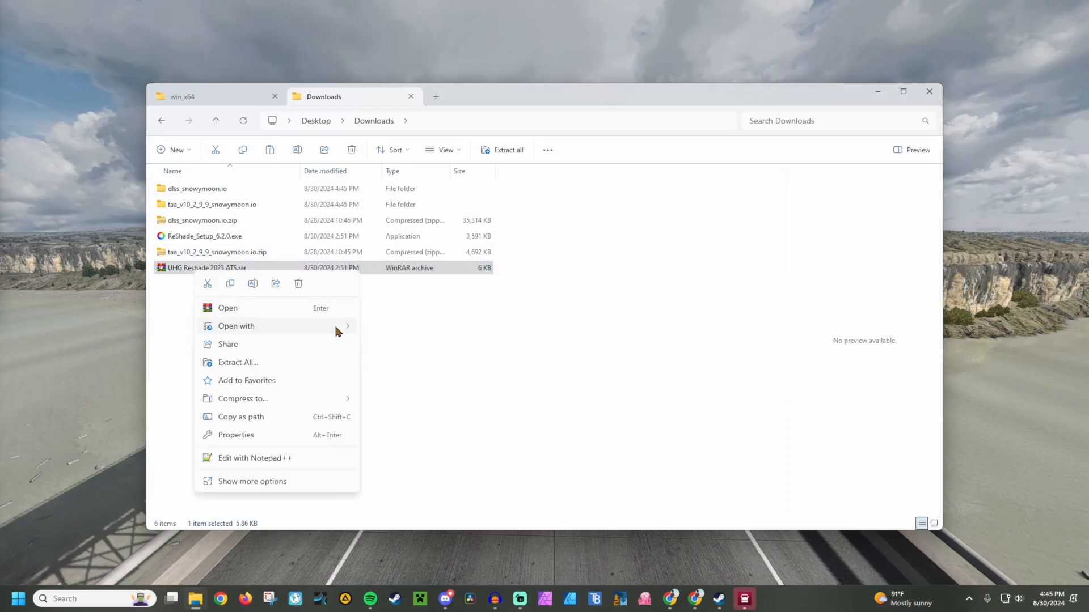
mouse_move(336, 326)
click(395, 364)
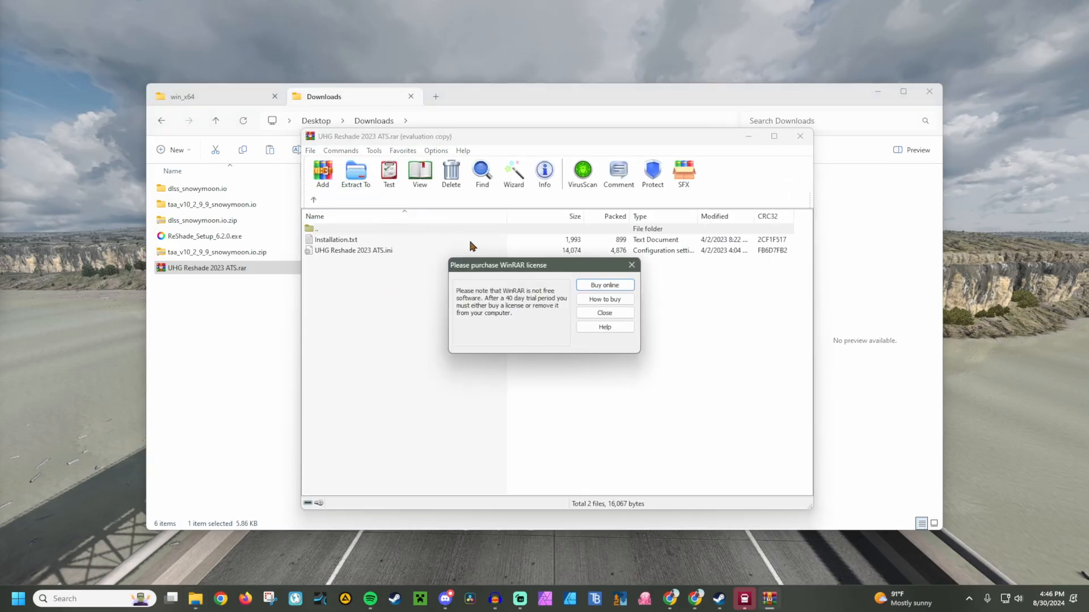
click(602, 313)
click(357, 174)
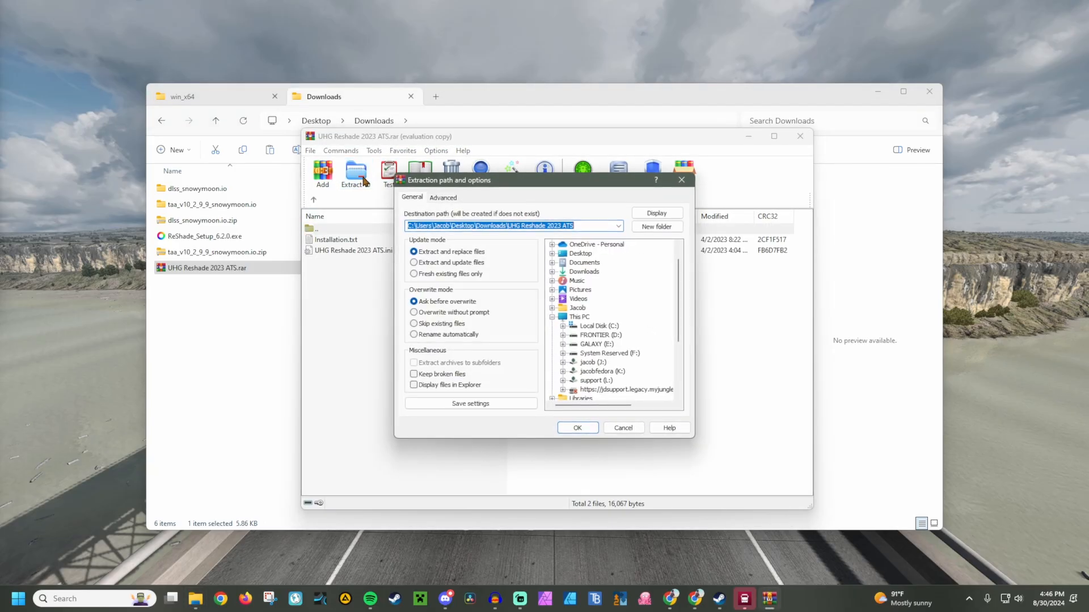
click(578, 428)
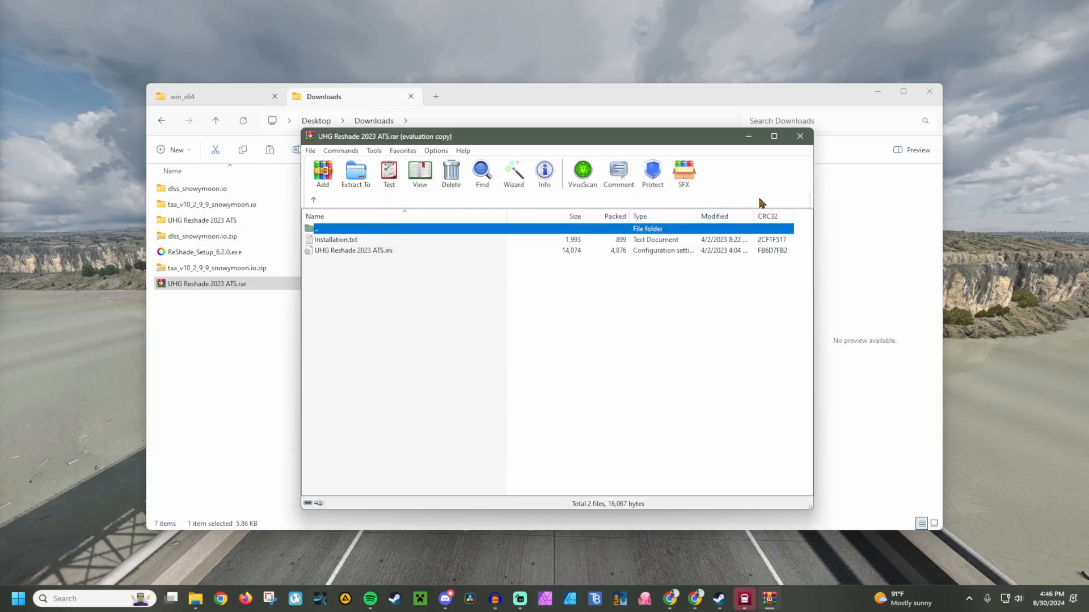
click(800, 137)
click(337, 335)
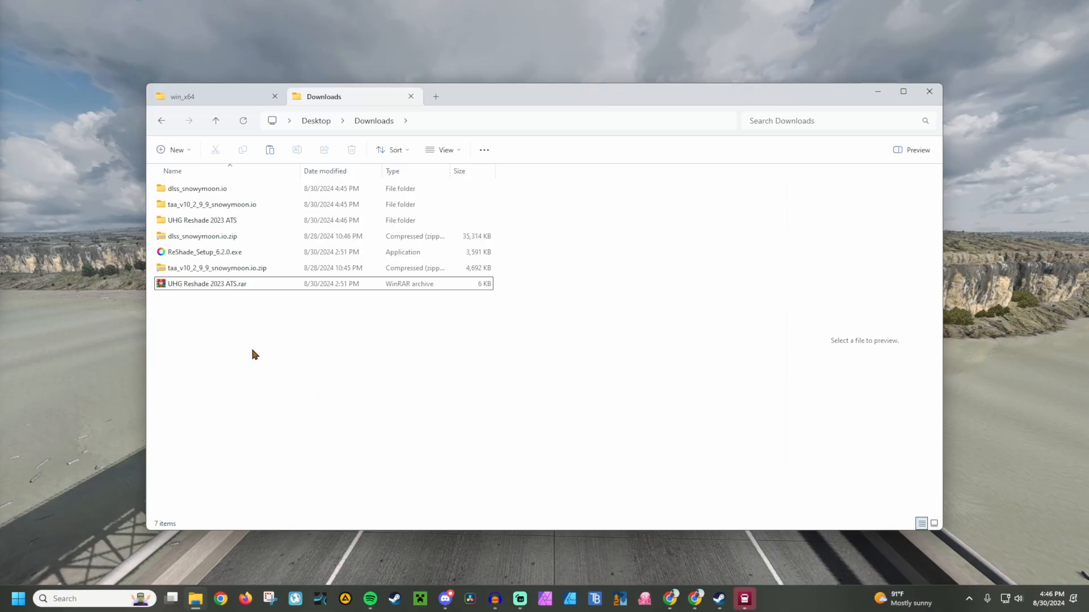
Step: Run ReShade_Setup_6.2.0.exe and target American Truck Simulator with the DirectX 10/11/12 rendering API
double_click(209, 255)
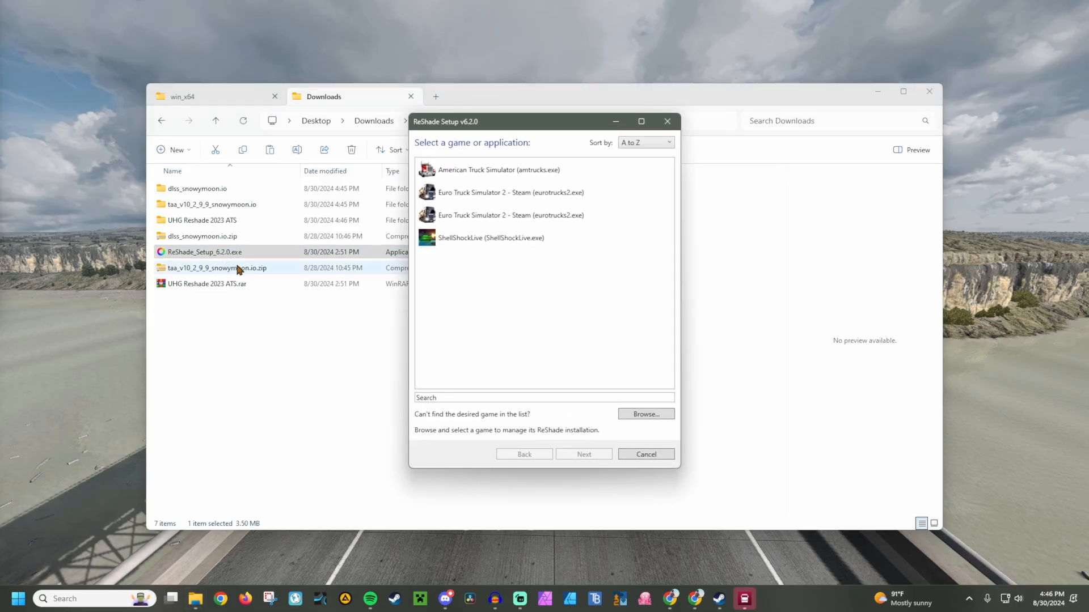
click(540, 177)
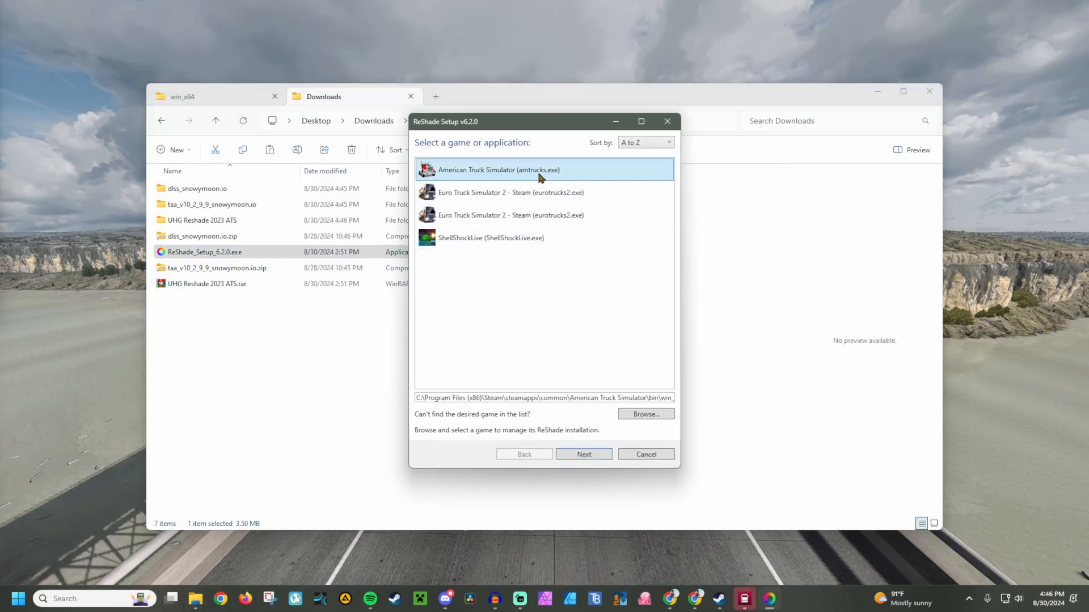
click(585, 454)
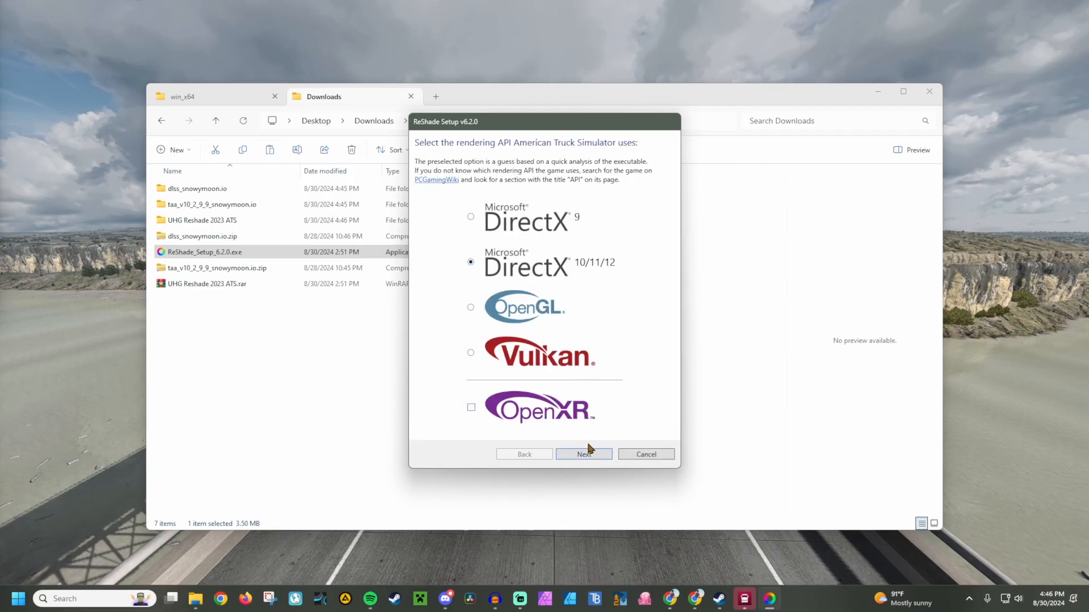
click(585, 456)
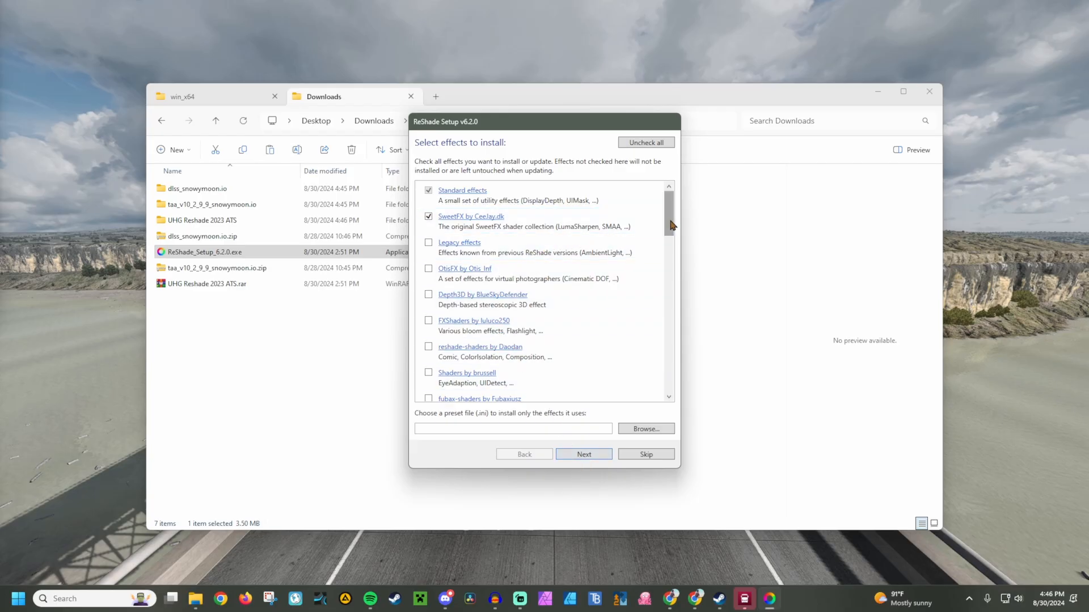
Step: Deselect the SweetFX effects and load UHG Reshade 2023 ATS.ini from the extracted Downloads folder as the preset file
drag(670, 226, 675, 212)
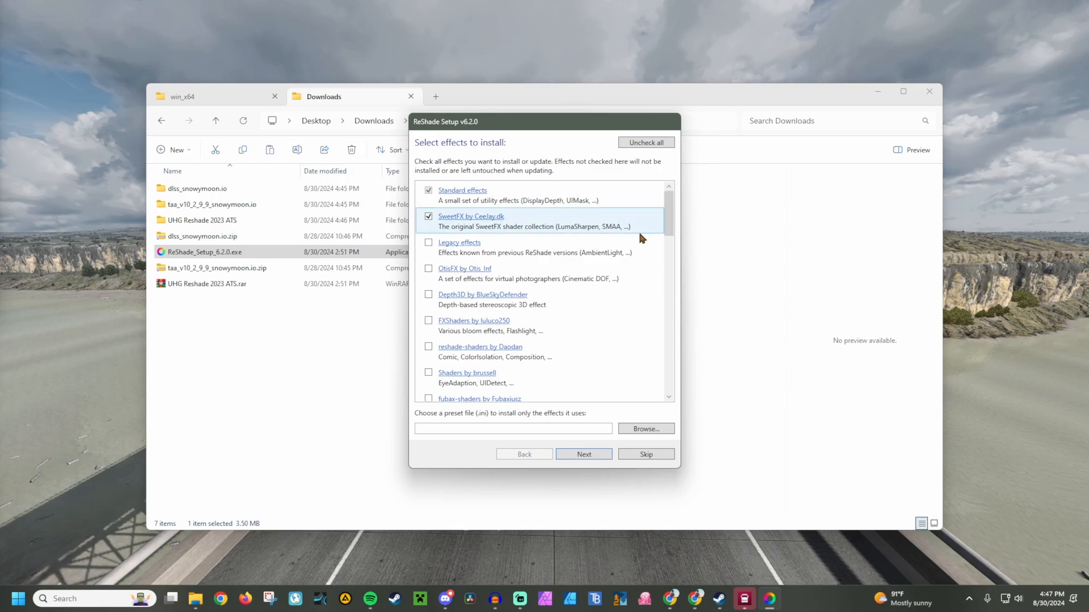
click(429, 217)
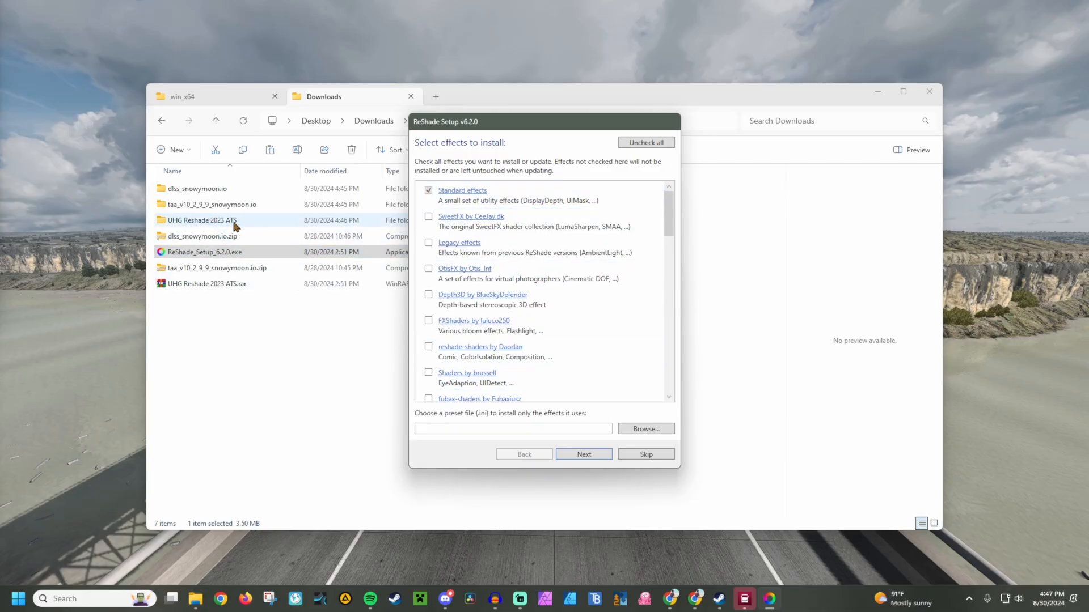
click(645, 429)
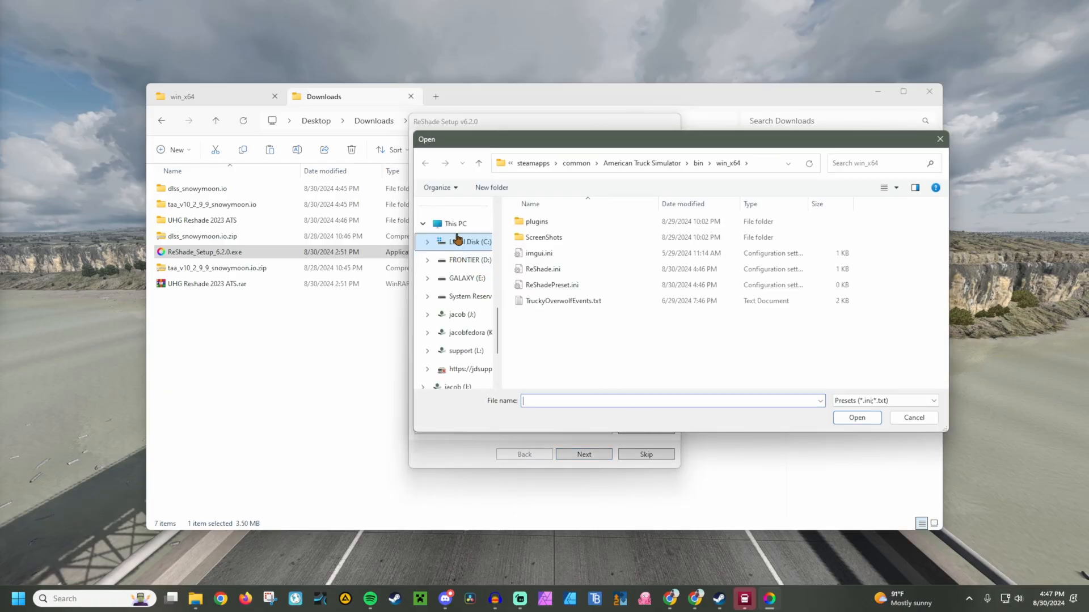
scroll(471, 251, up, 3)
click(460, 243)
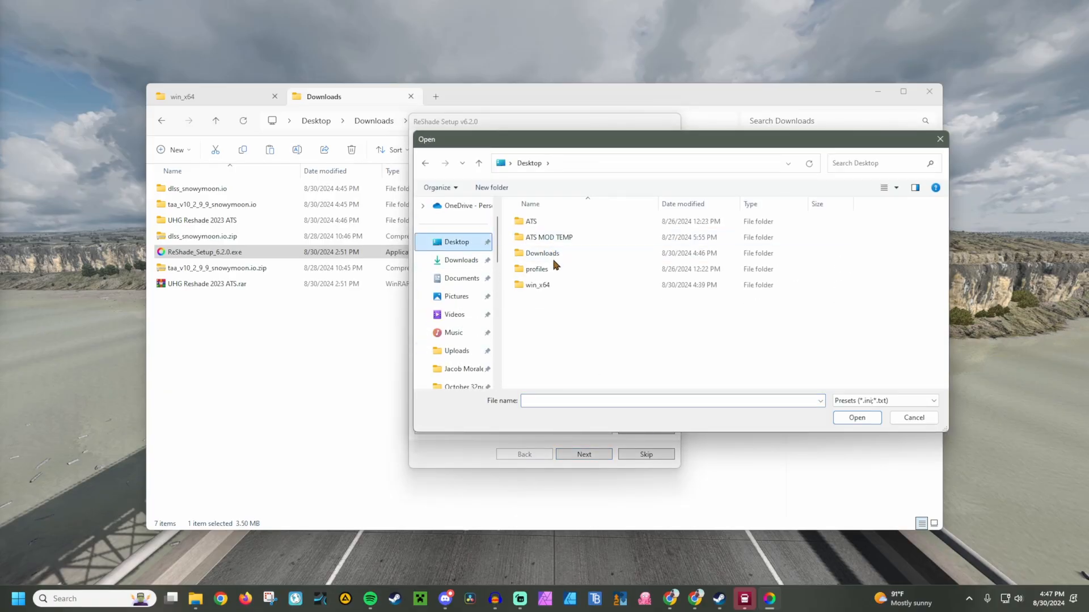
click(557, 255)
double_click(557, 255)
double_click(556, 253)
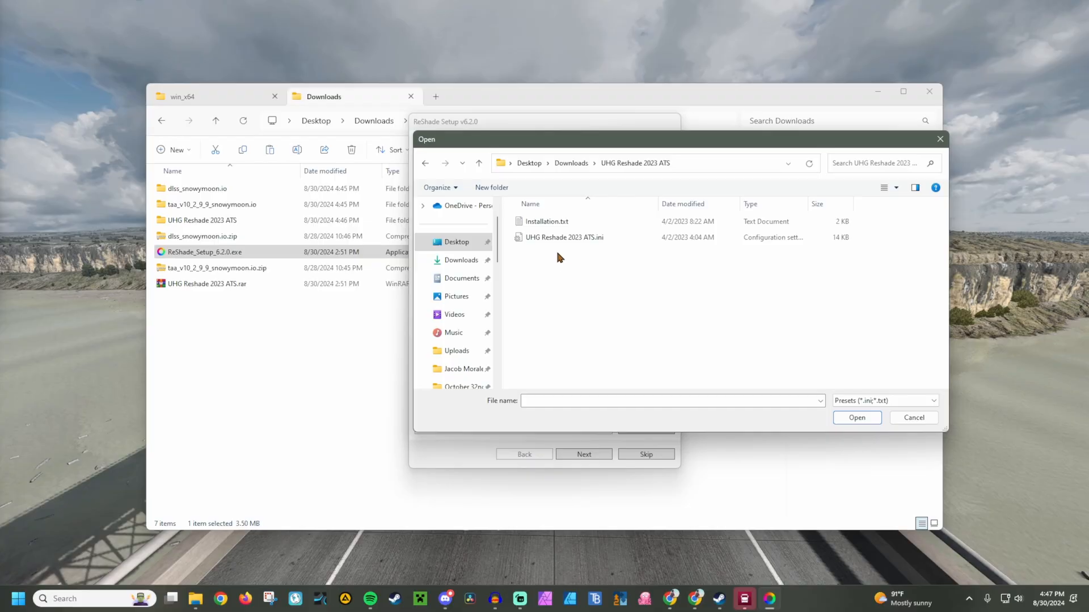
click(605, 238)
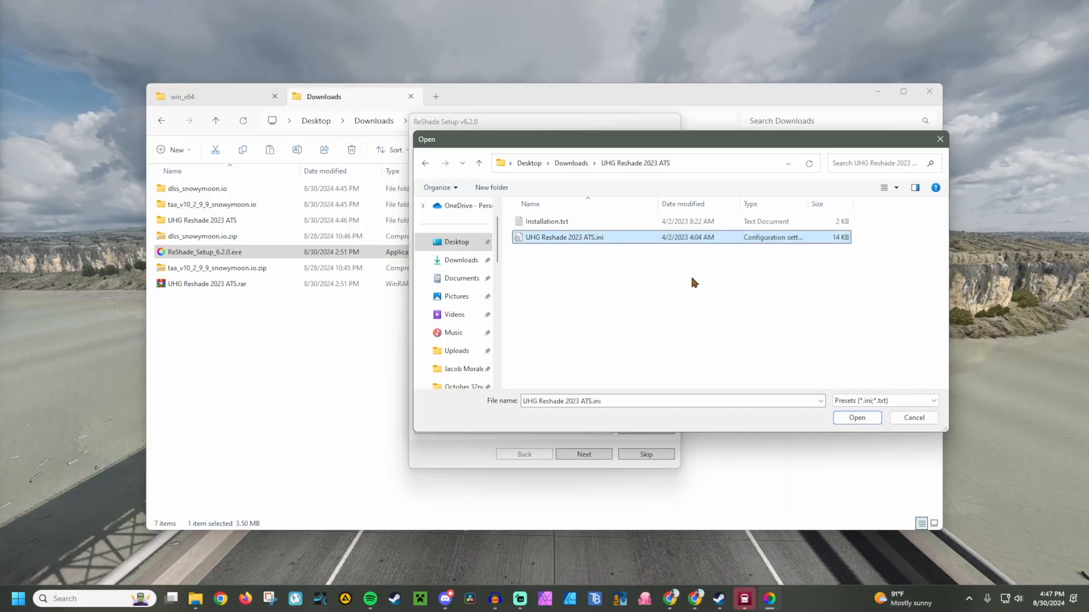
click(850, 418)
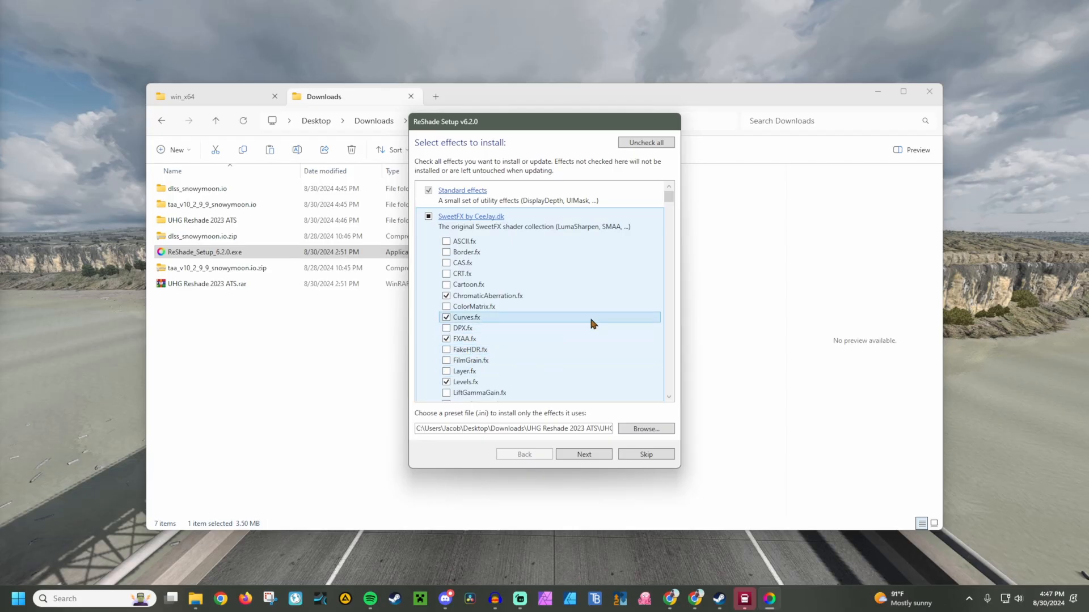
Step: Install the effects chosen by the preset and finish the ReShade setup
scroll(670, 202, down, 3)
drag(673, 205, 676, 204)
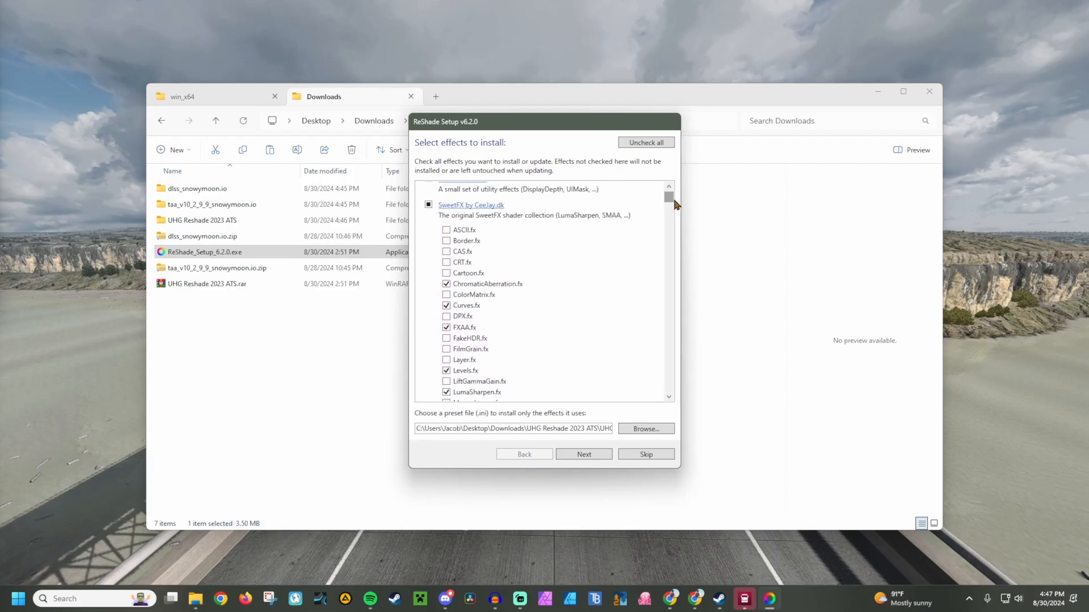
click(584, 454)
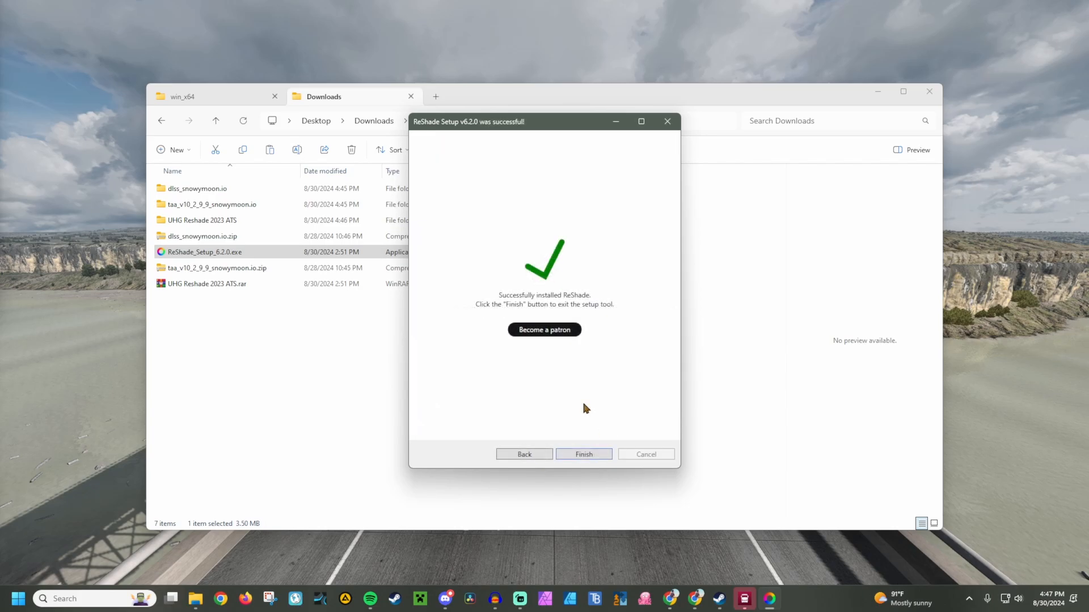
click(584, 455)
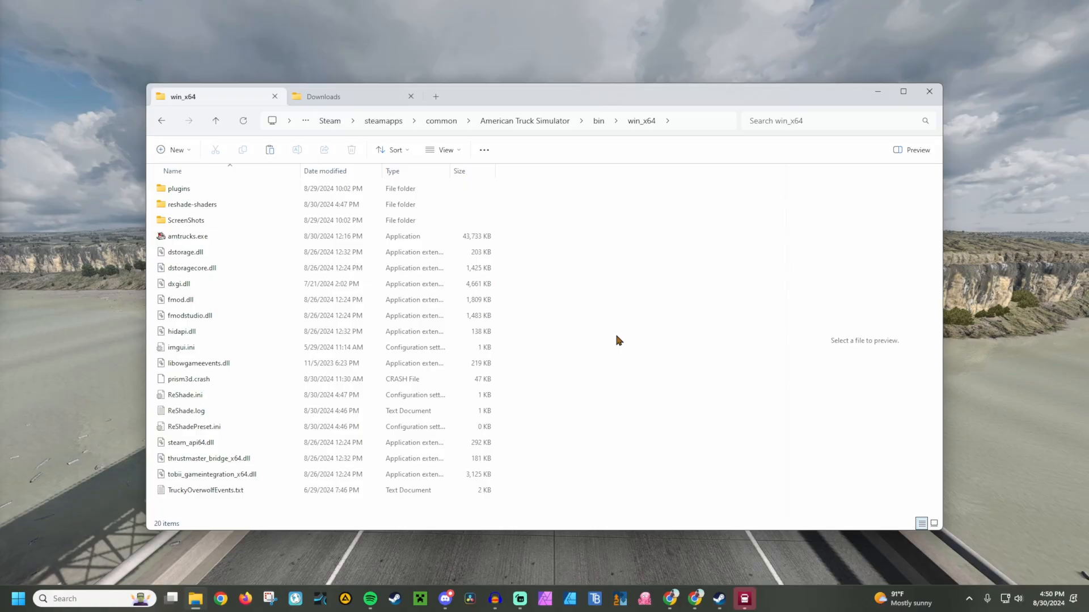
Step: Inspect the details of dxgi.dll in American Truck Simulator's win_x64 folder
click(181, 287)
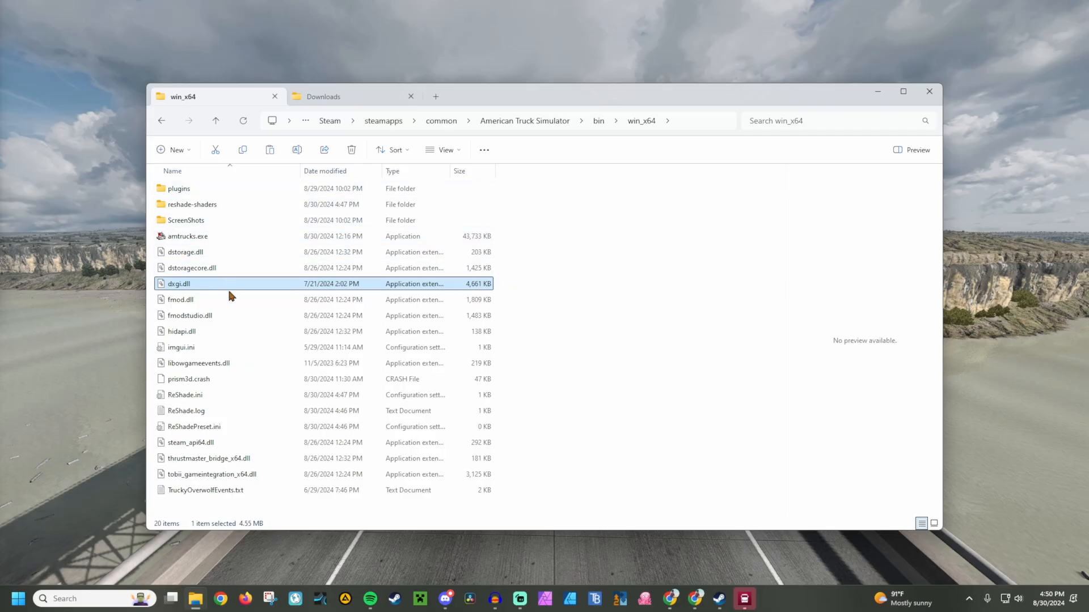
mouse_move(213, 288)
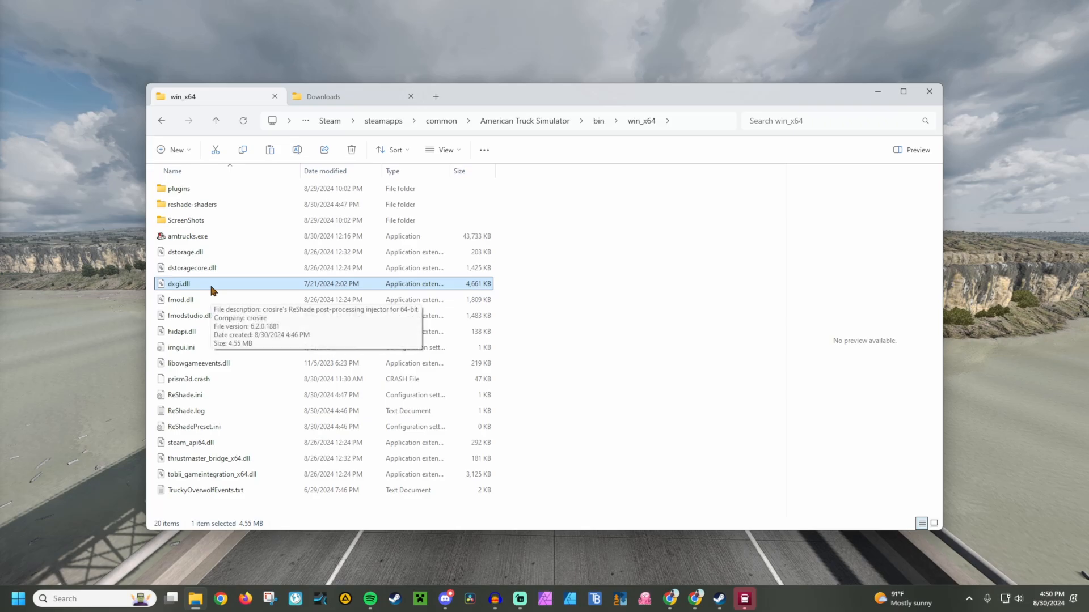
click(541, 280)
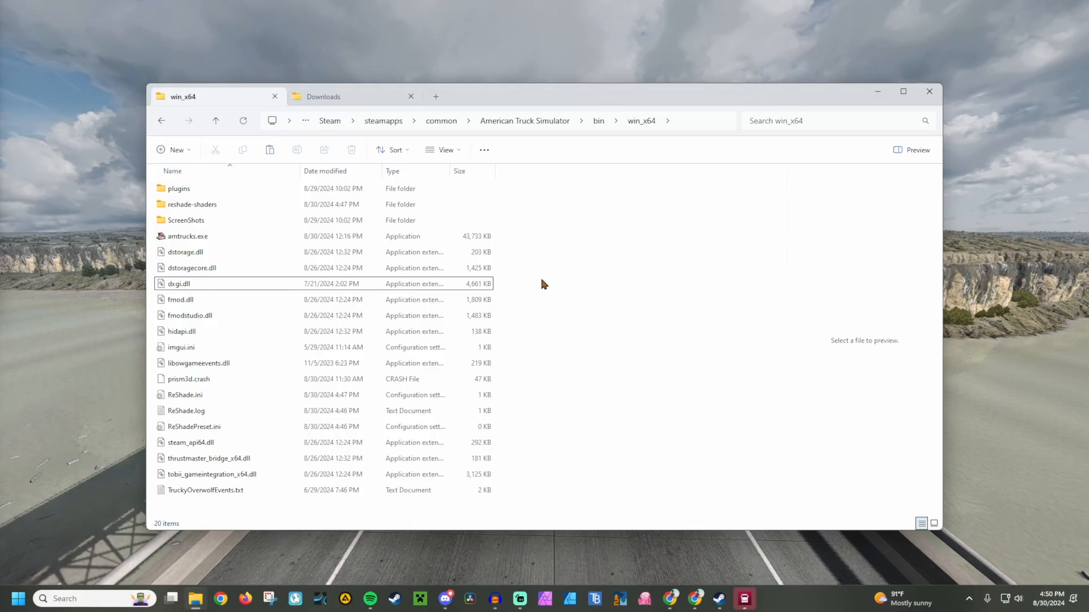
Step: Create a folder named reshade in American Truck Simulator's win_x64 folder
right_click(517, 297)
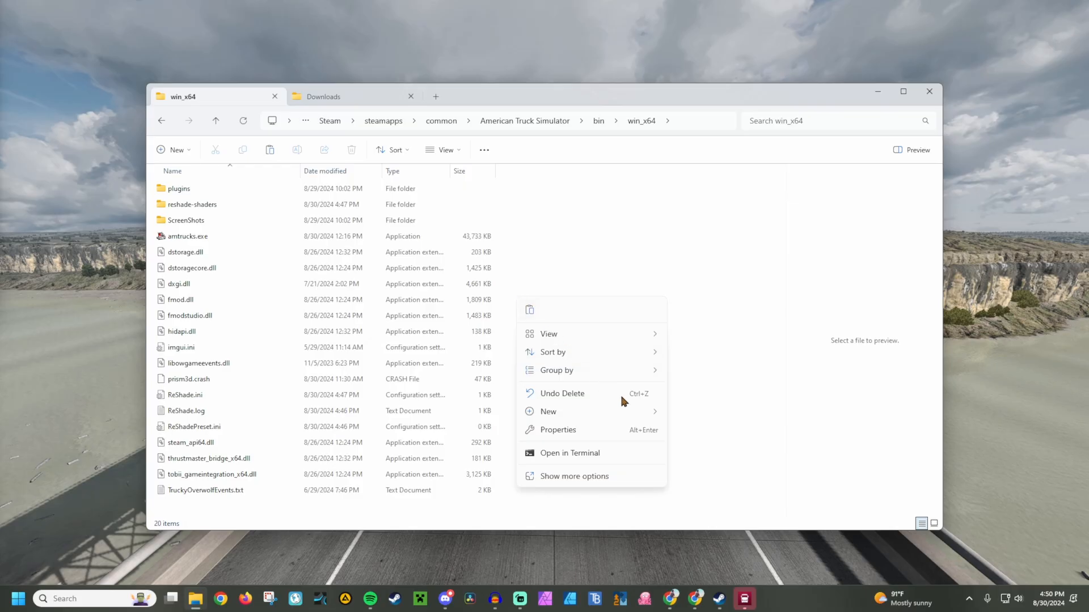
mouse_move(639, 414)
click(702, 219)
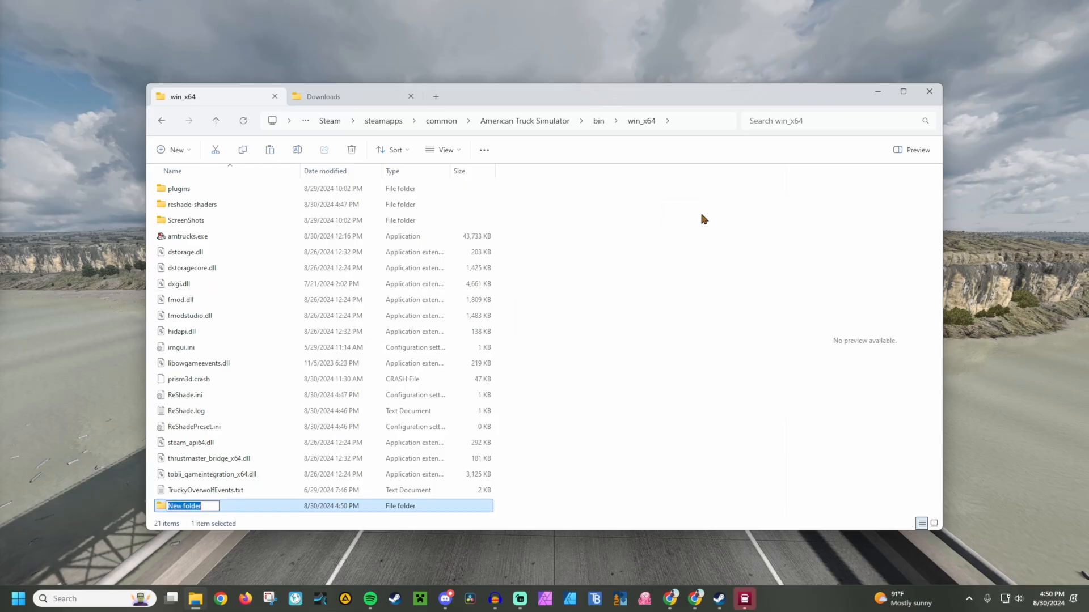
text(reshade)
key(Return)
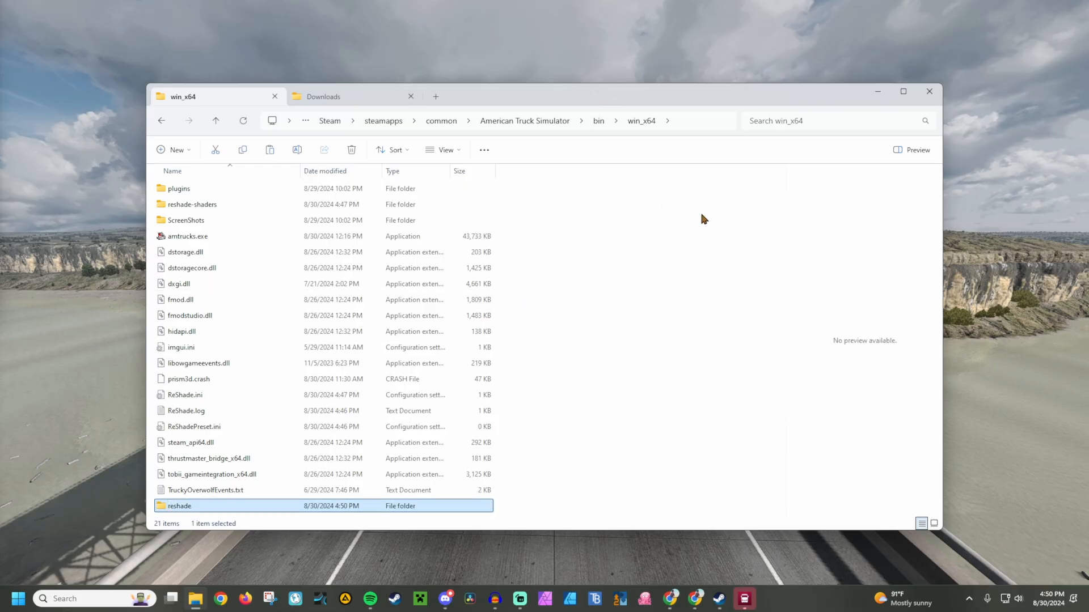
click(701, 214)
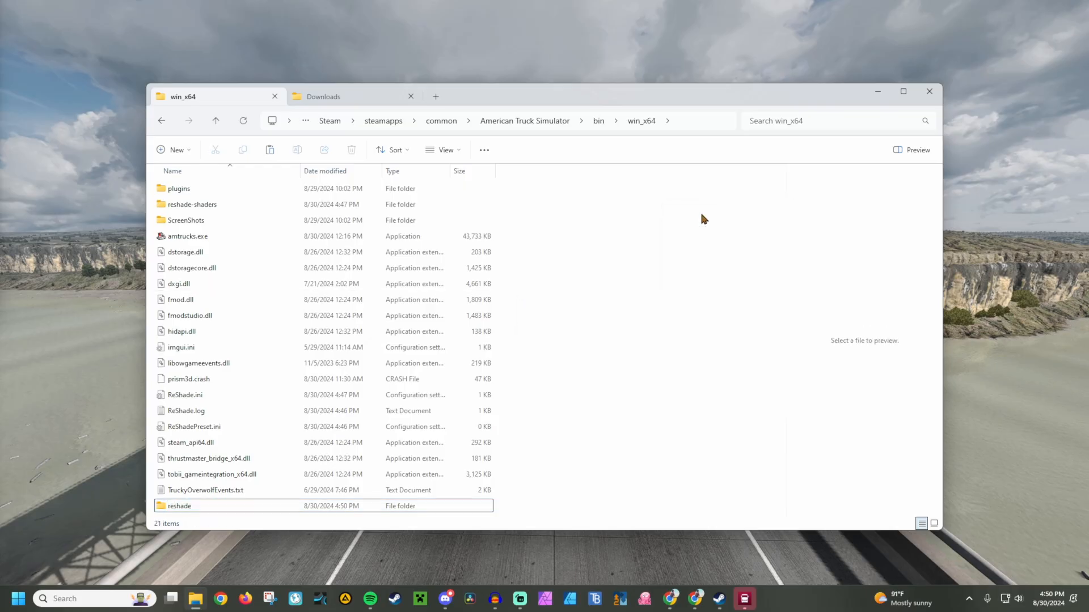
Step: Move reshade-shaders, dxgi.dll, ReShade.ini, ReShade.log and ReShadePreset.ini from win_x64 into its reshade subfolder, and return to win_x64
click(194, 430)
ctrl+click(187, 411)
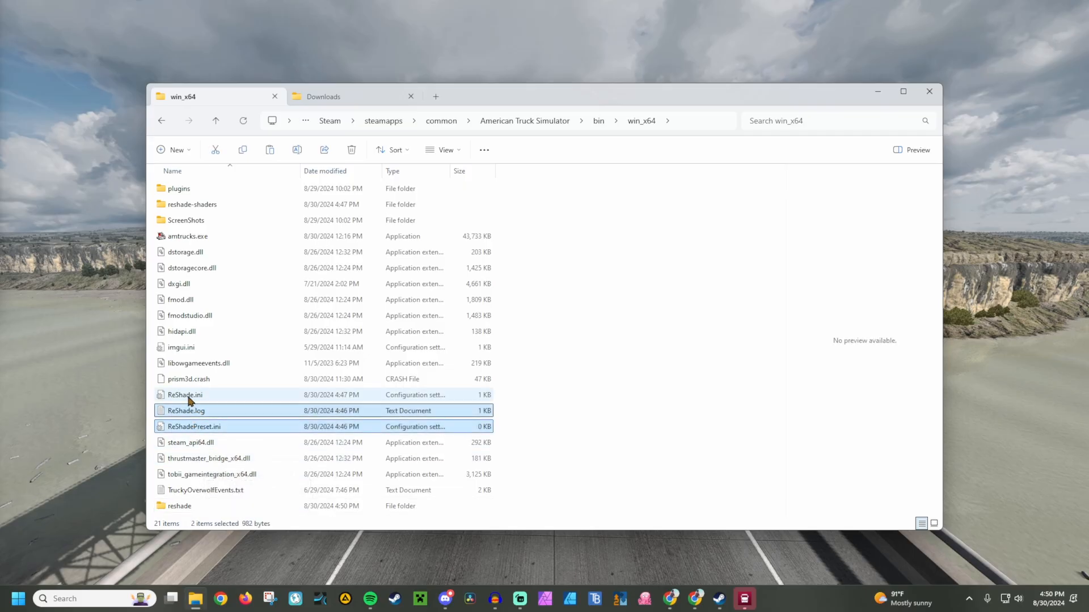
ctrl+click(189, 397)
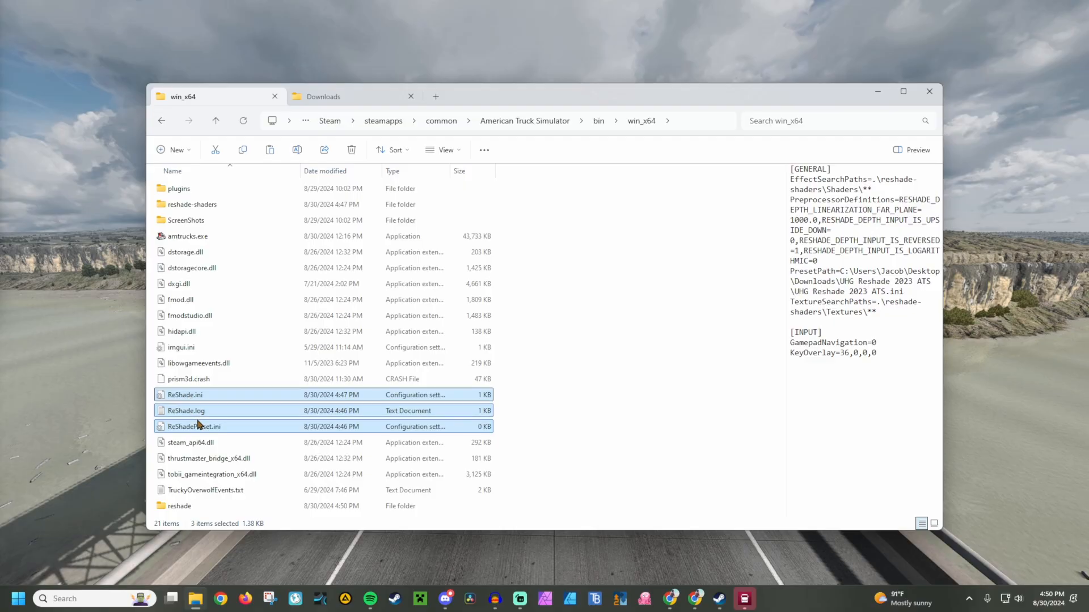
ctrl+click(192, 292)
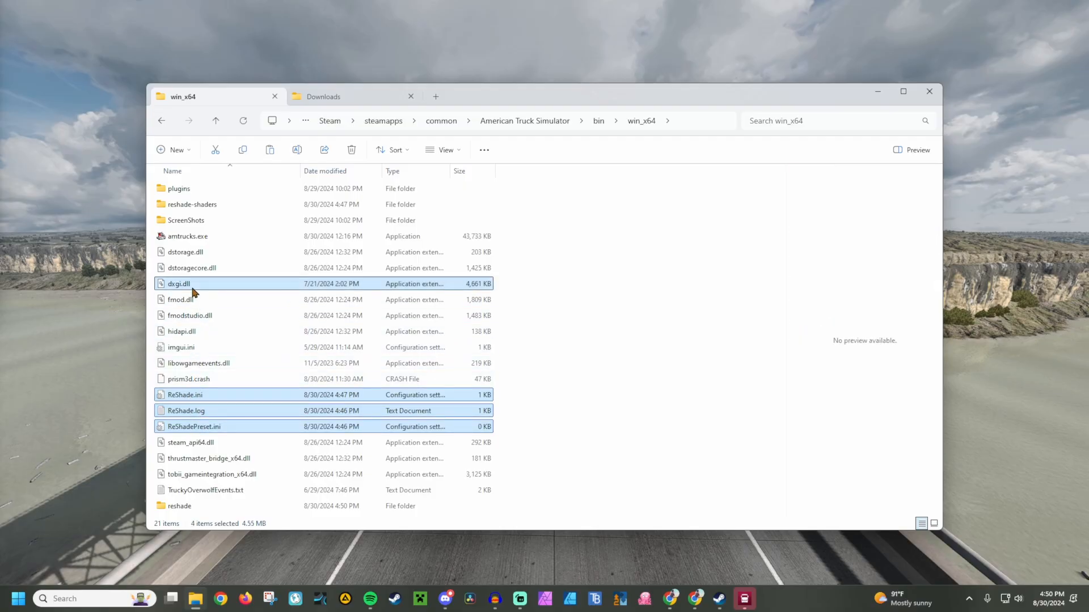
ctrl+click(198, 208)
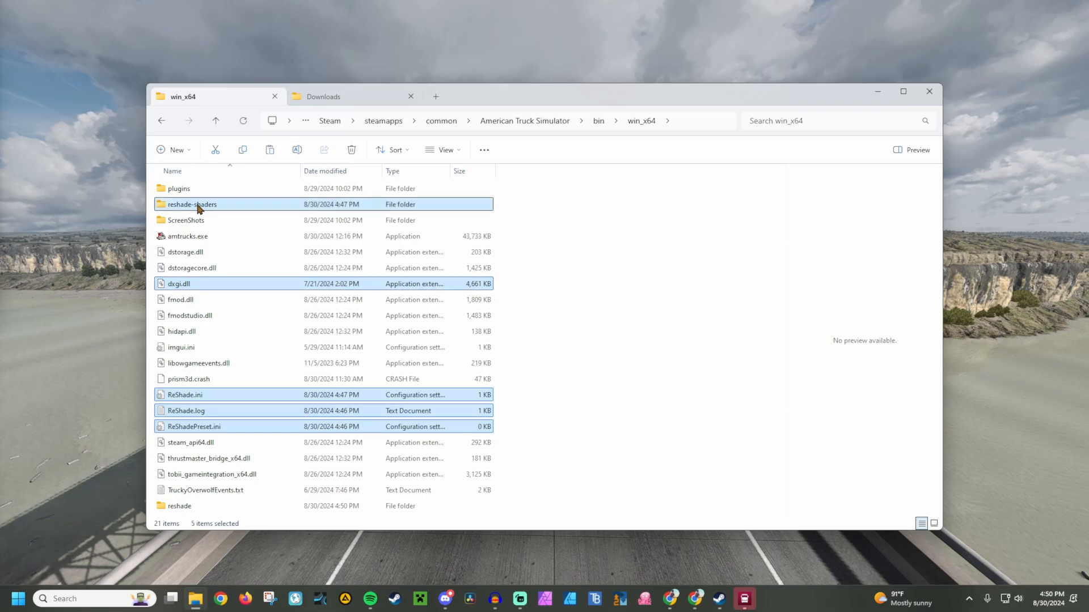
right_click(199, 208)
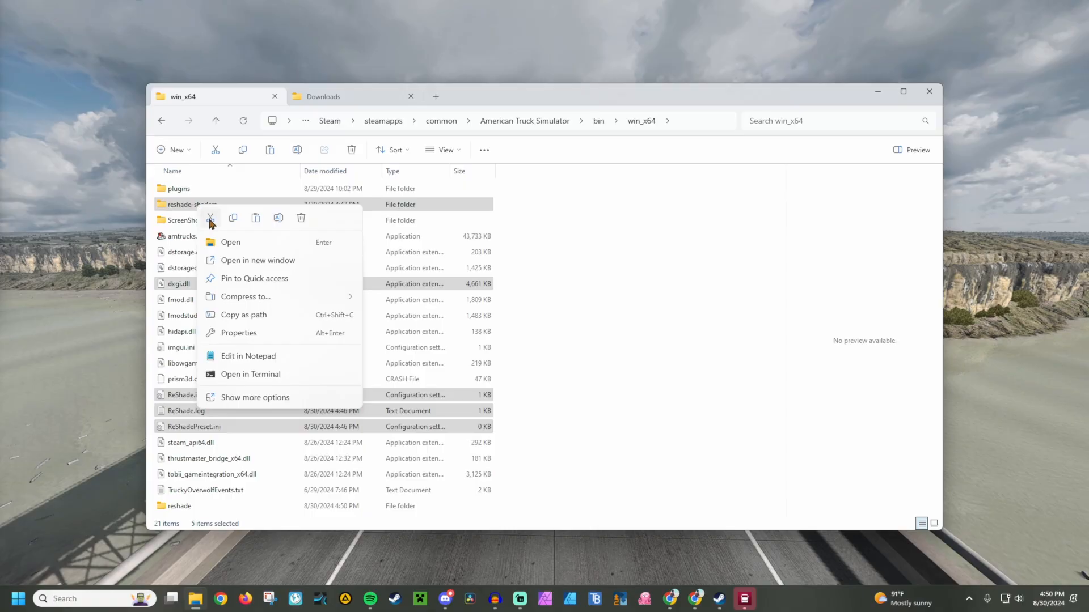
click(209, 218)
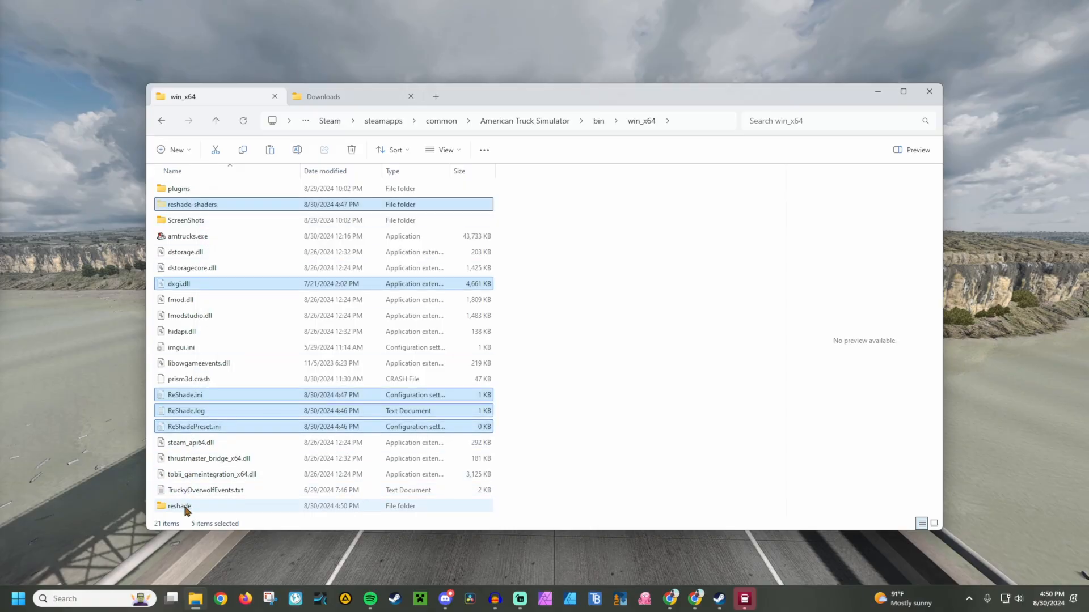
right_click(232, 299)
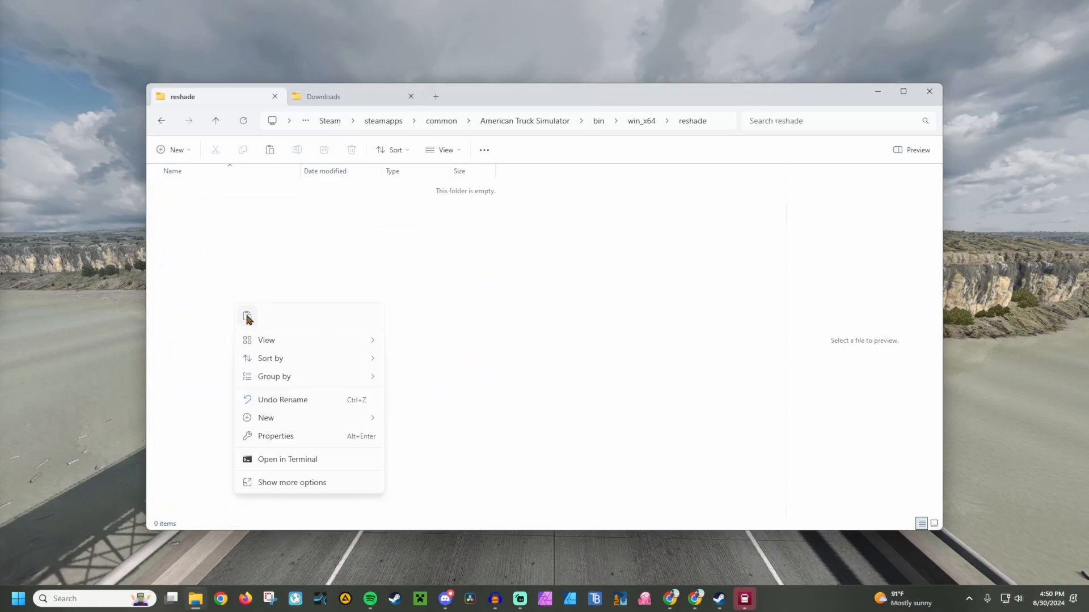
click(247, 317)
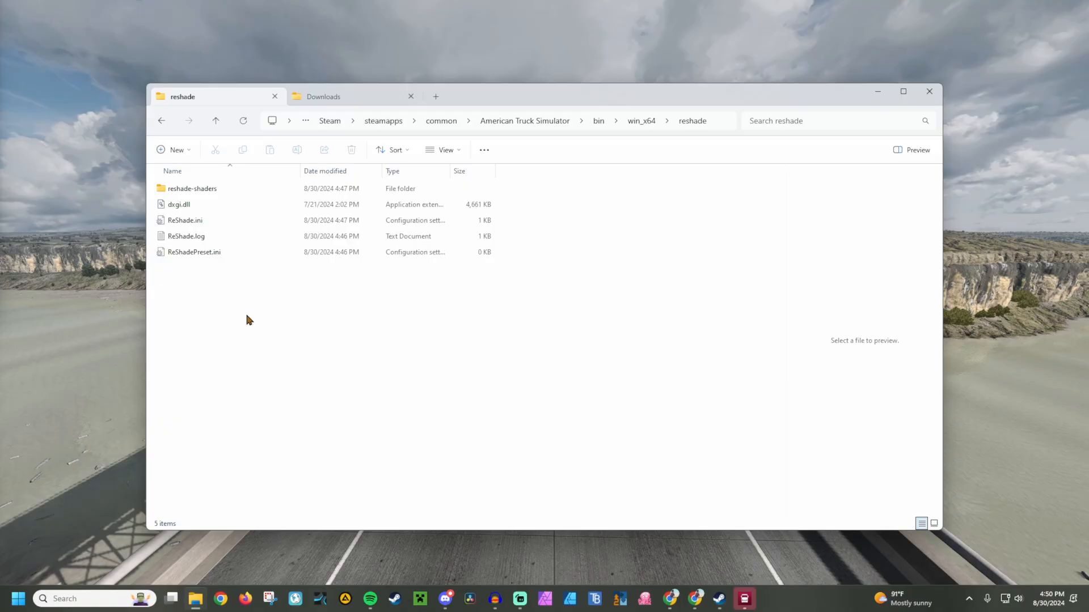
click(161, 120)
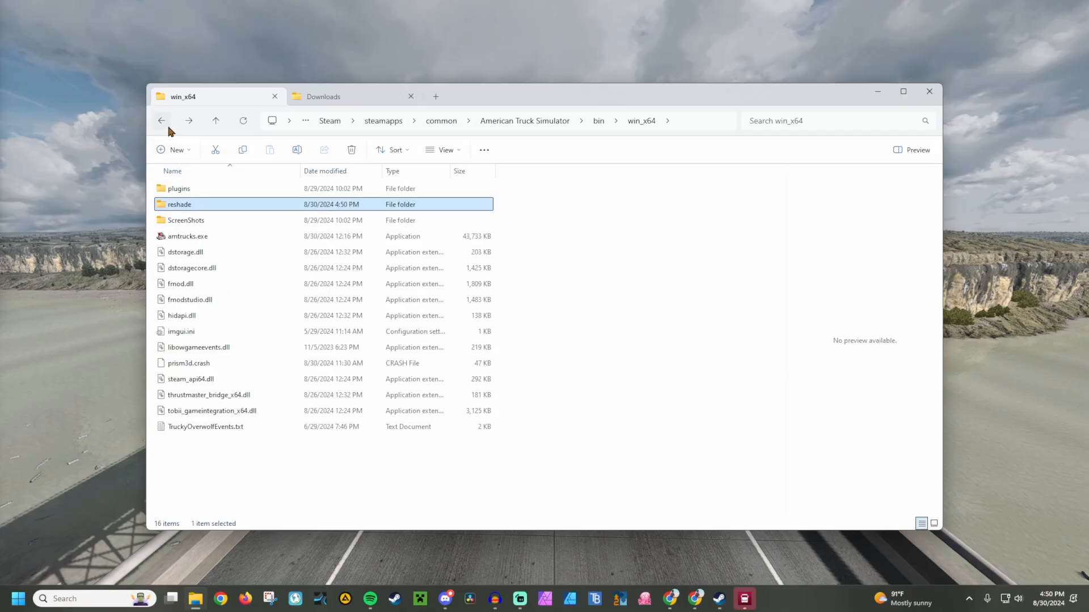
Step: Move nvngx_dlss.dll from the dlss_snowymoon.io folder in Downloads into American Truck Simulator's win_x64 folder
click(223, 452)
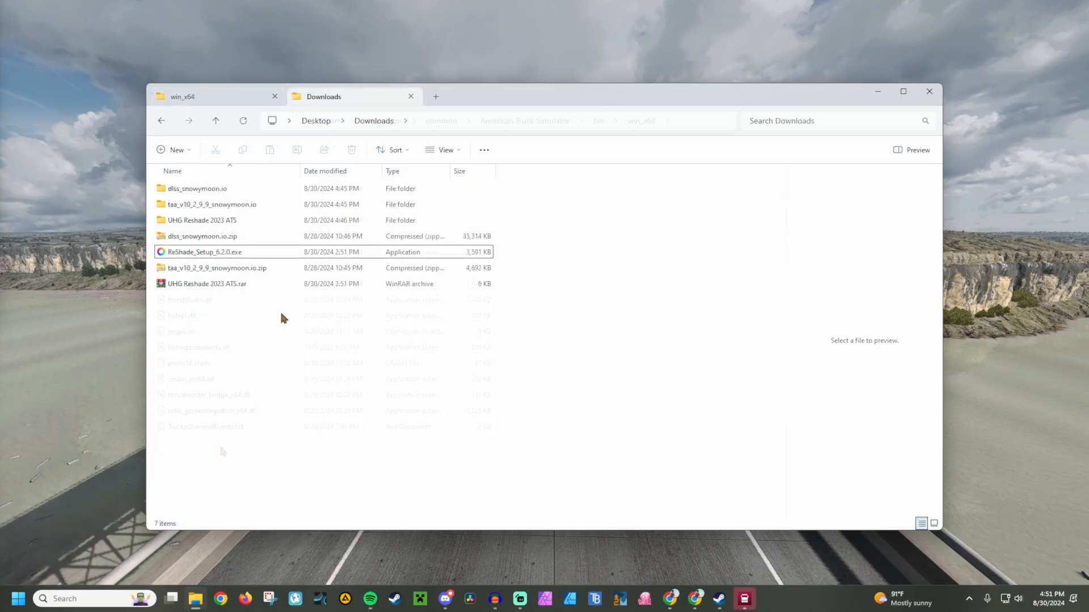
double_click(203, 191)
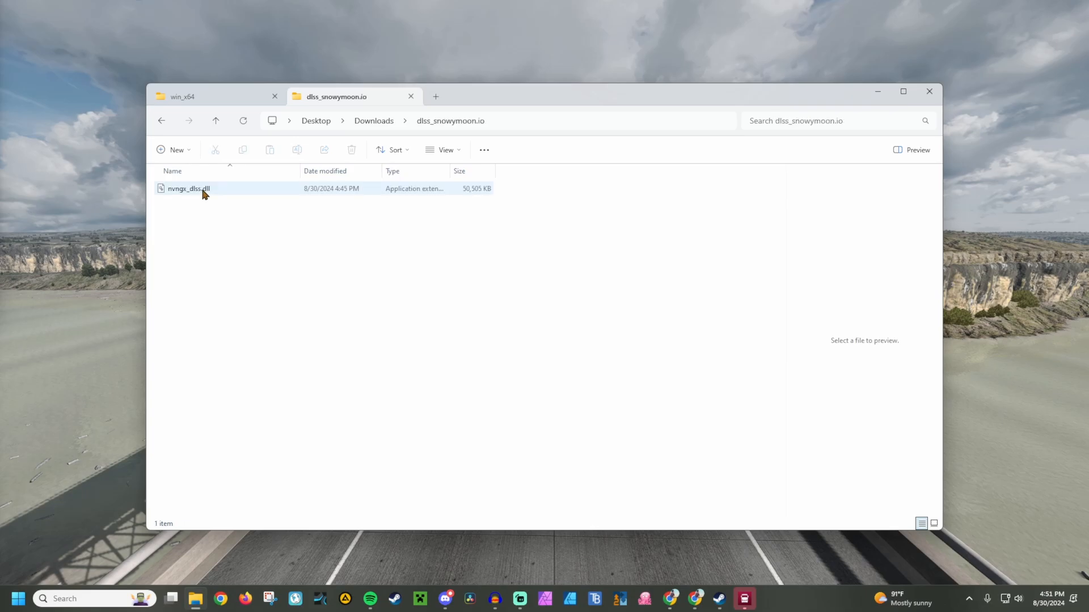
click(202, 191)
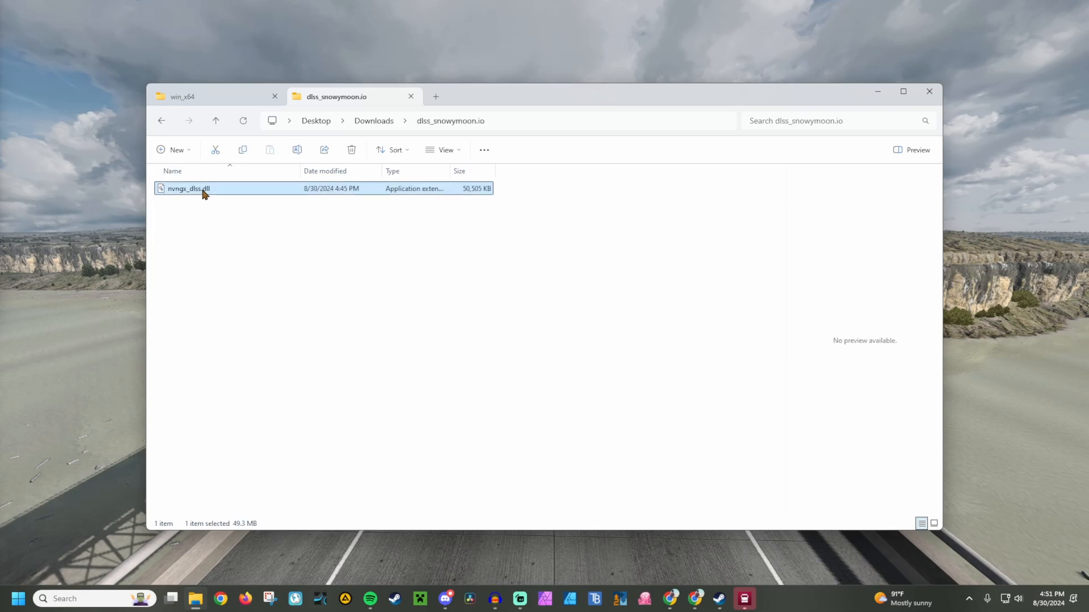
click(216, 153)
click(214, 99)
right_click(198, 442)
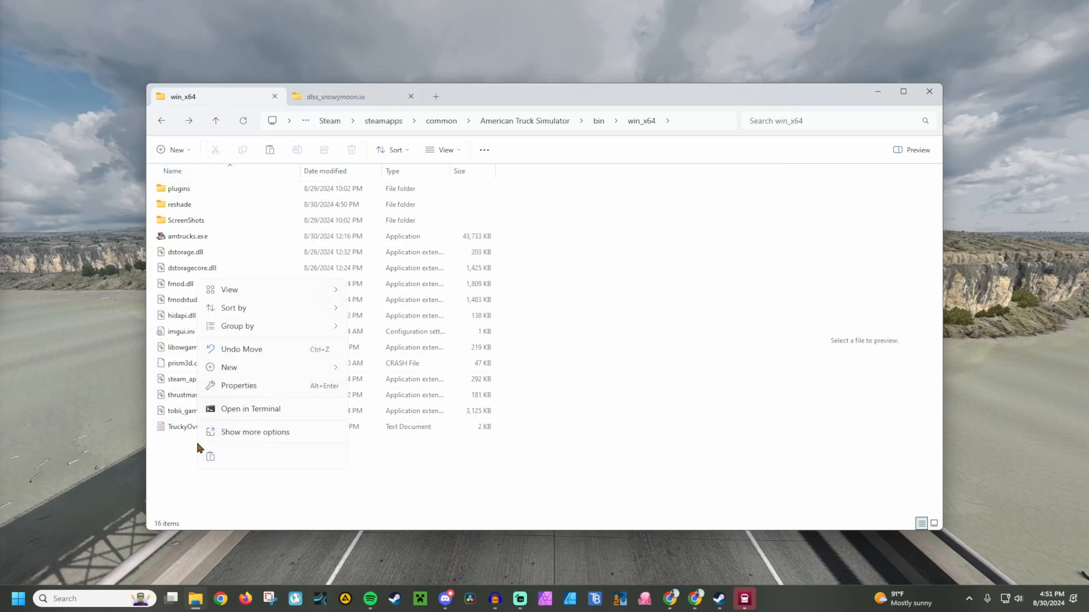
click(206, 451)
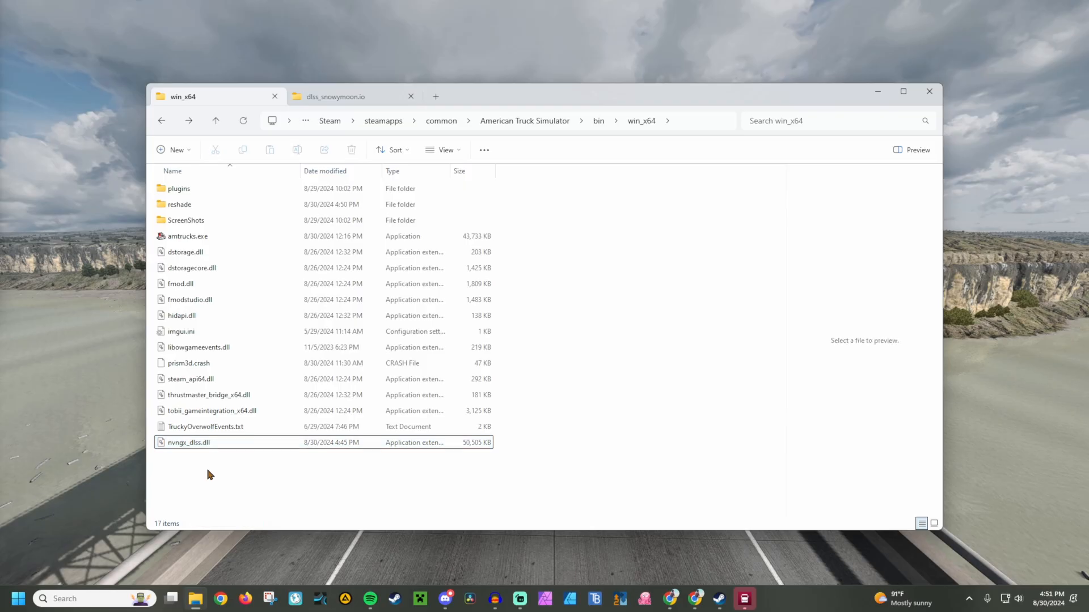
Step: Move dinput8.dll and dxgi.dll from the ETS2ATS folder inside taa_v10_2_9_9_snowymoon.io into American Truck Simulator's win_x64 folder
click(321, 101)
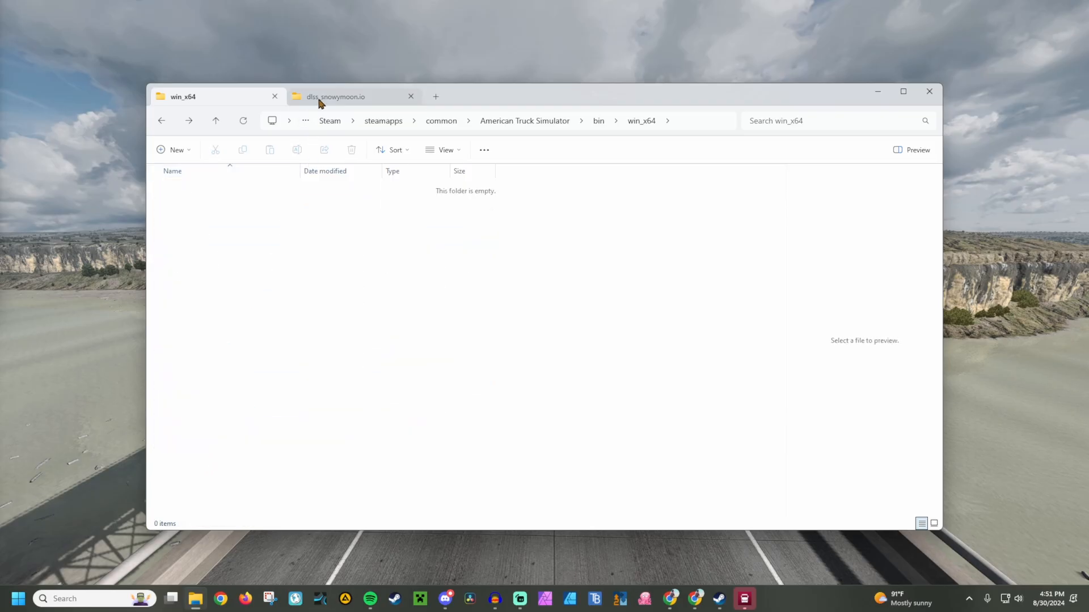
click(161, 121)
double_click(212, 205)
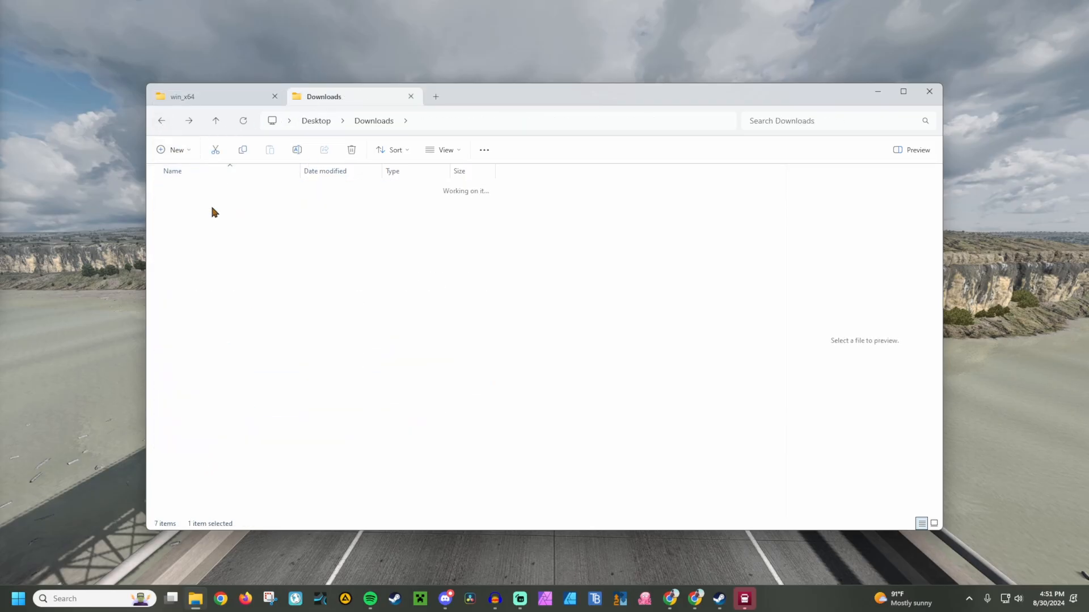
double_click(199, 191)
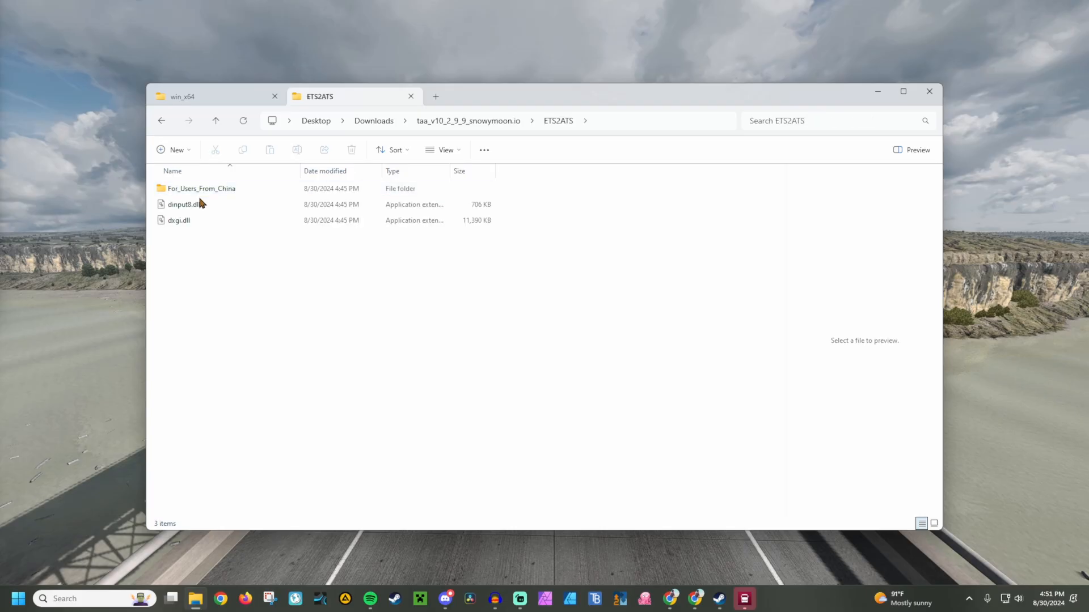
drag(180, 241, 203, 209)
right_click(203, 210)
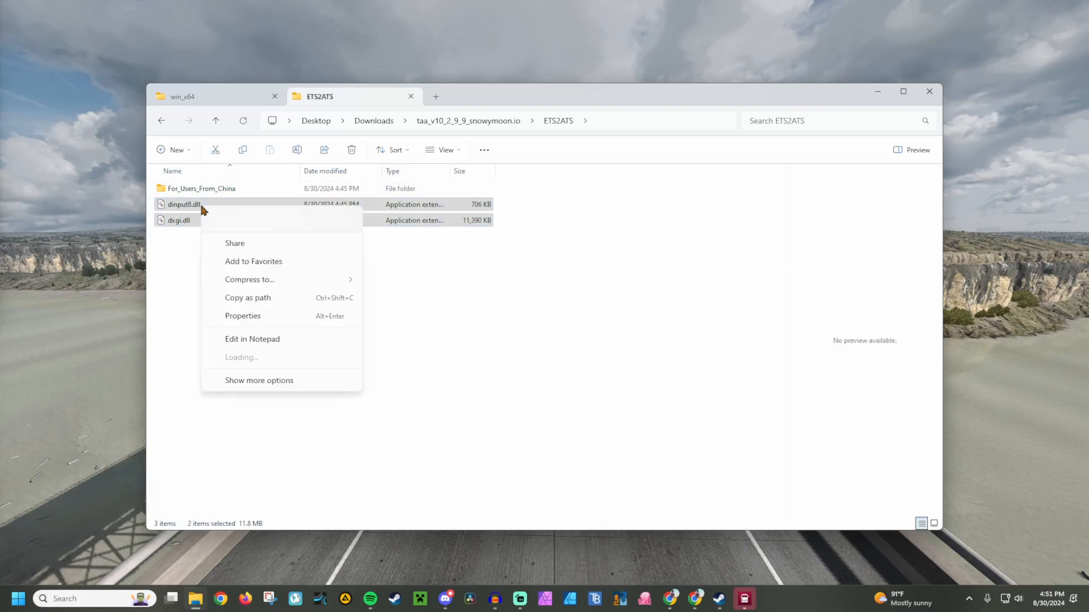
click(212, 220)
click(216, 102)
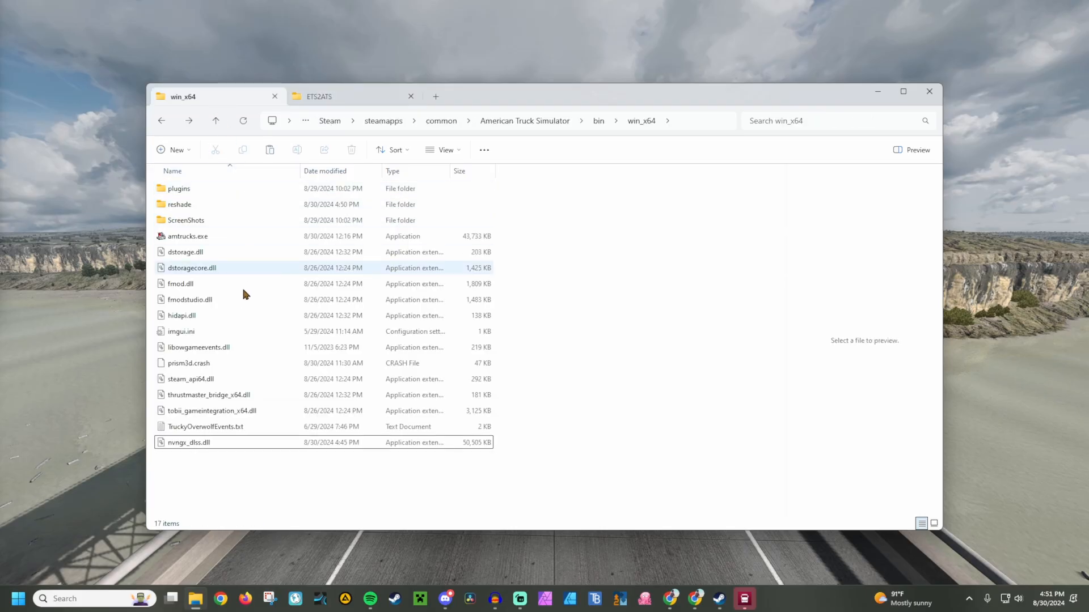
right_click(212, 461)
click(220, 474)
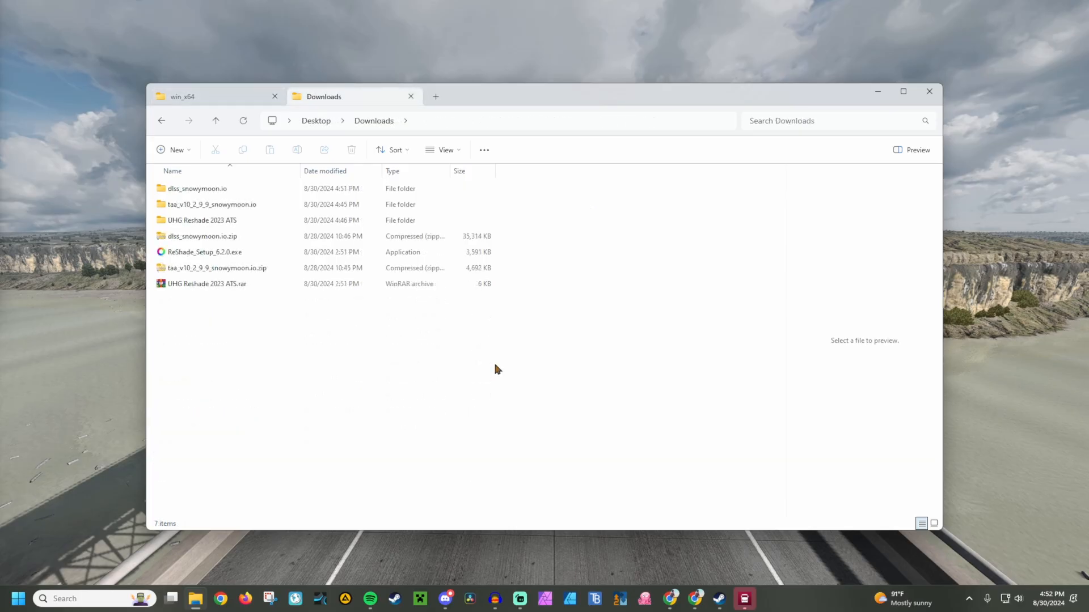
Step: Move UHG Reshade 2023 ATS.ini from its extracted folder in Downloads into the reshade folder under win_x64
click(199, 225)
right_click(199, 225)
key(Delete)
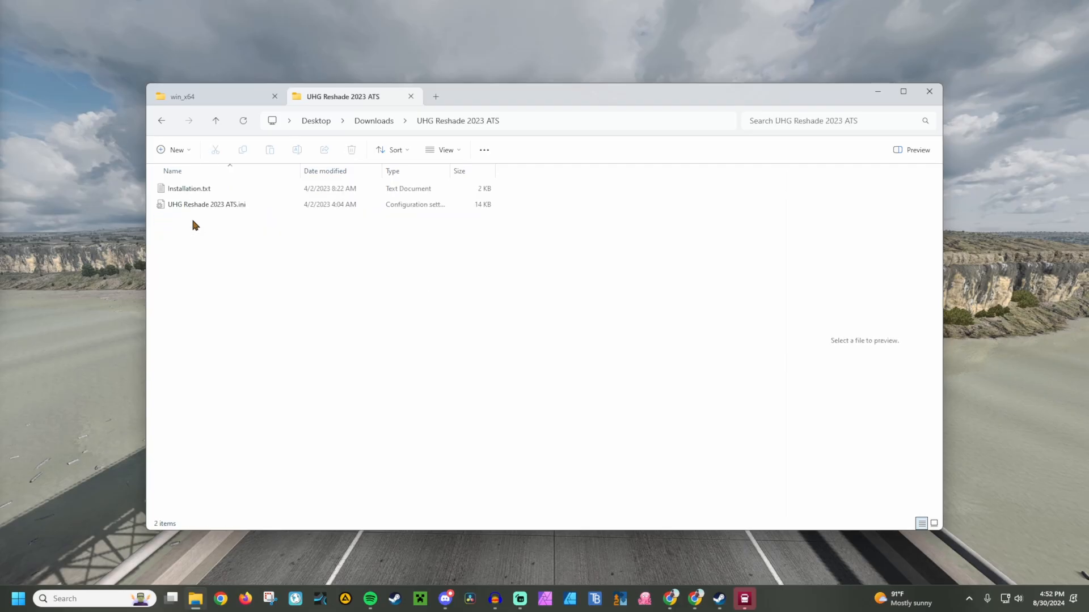
click(207, 207)
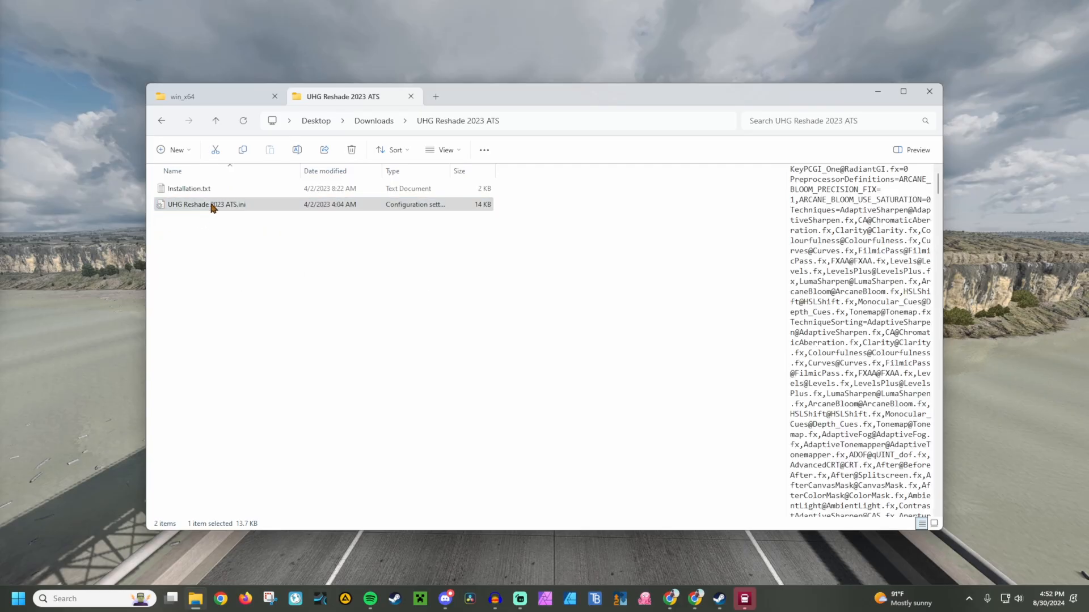
right_click(212, 208)
click(222, 216)
click(215, 101)
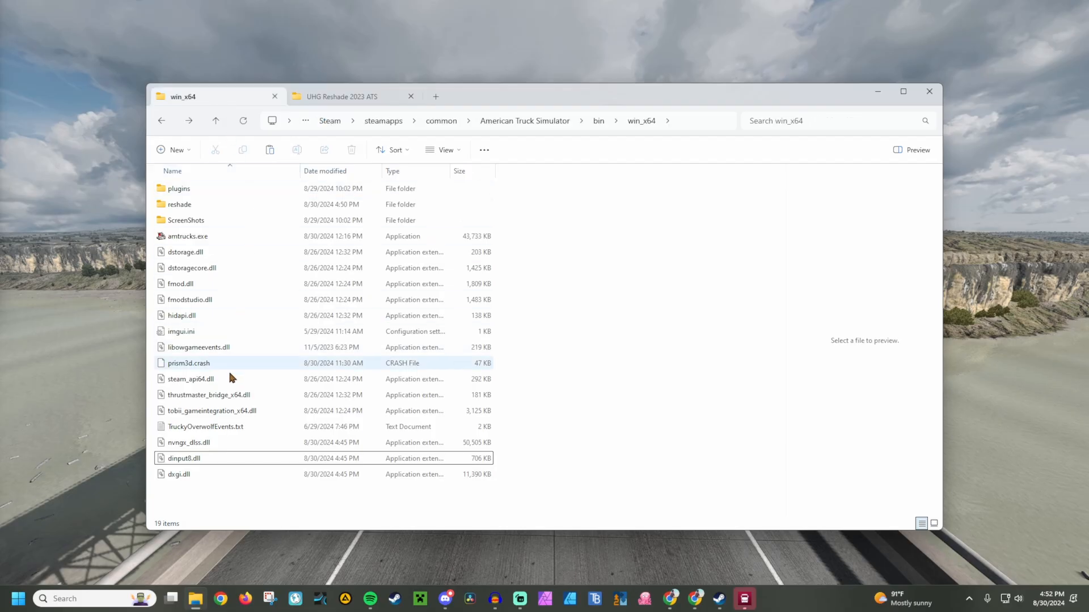
double_click(201, 206)
right_click(207, 282)
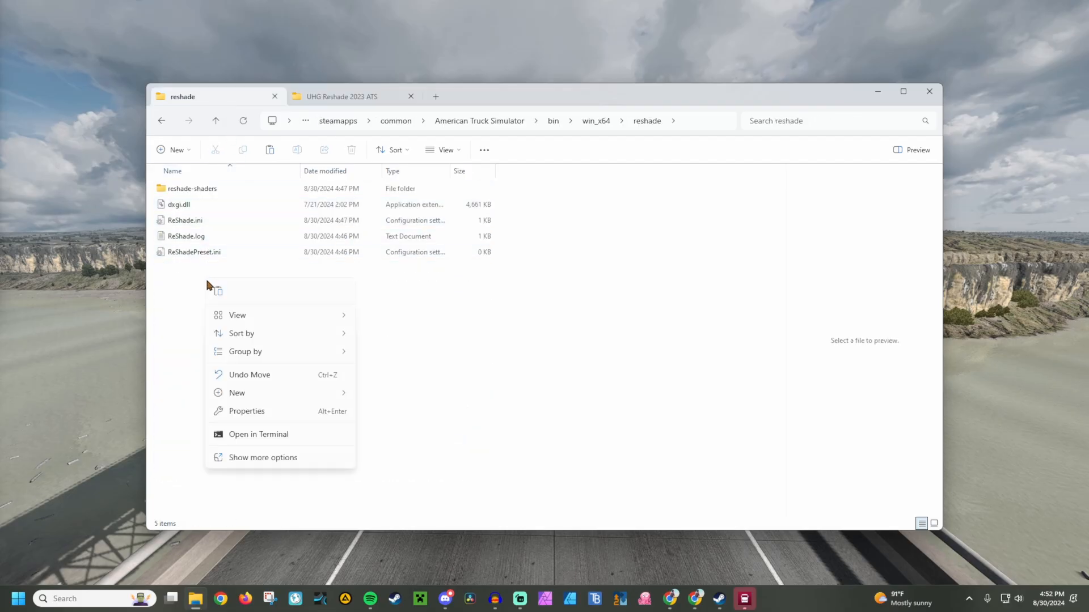
click(214, 288)
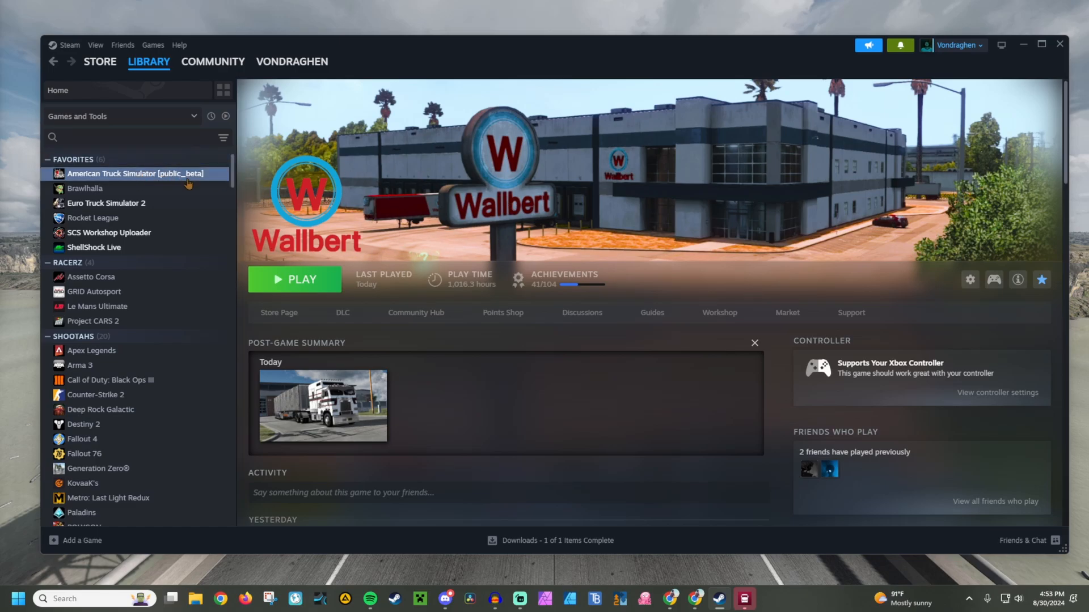
Step: In Steam, set American Truck Simulator's launch option to Launch with DirectX11
right_click(140, 178)
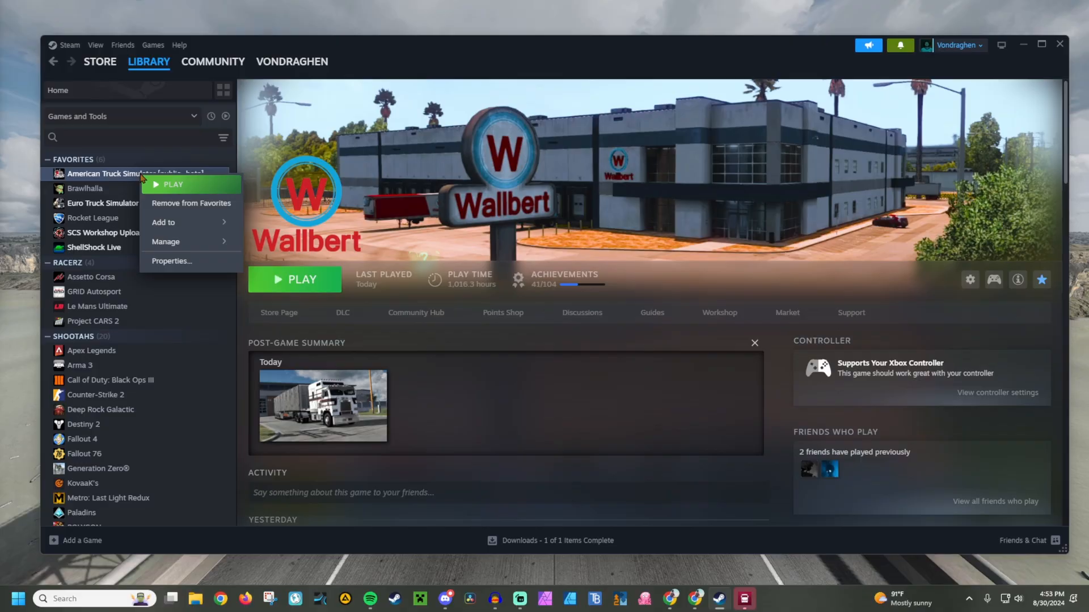
click(173, 262)
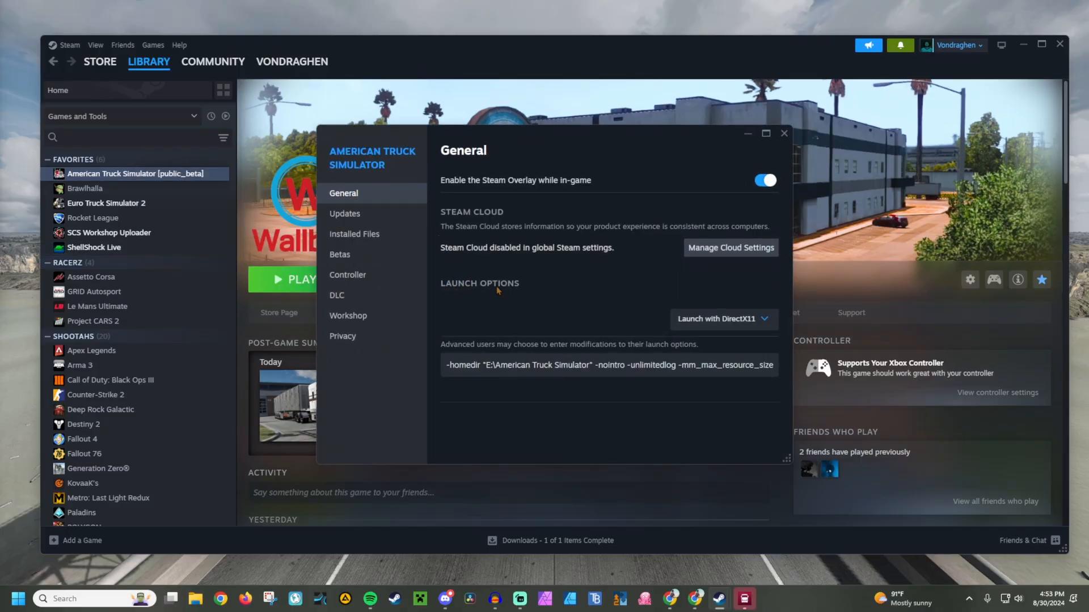
click(746, 326)
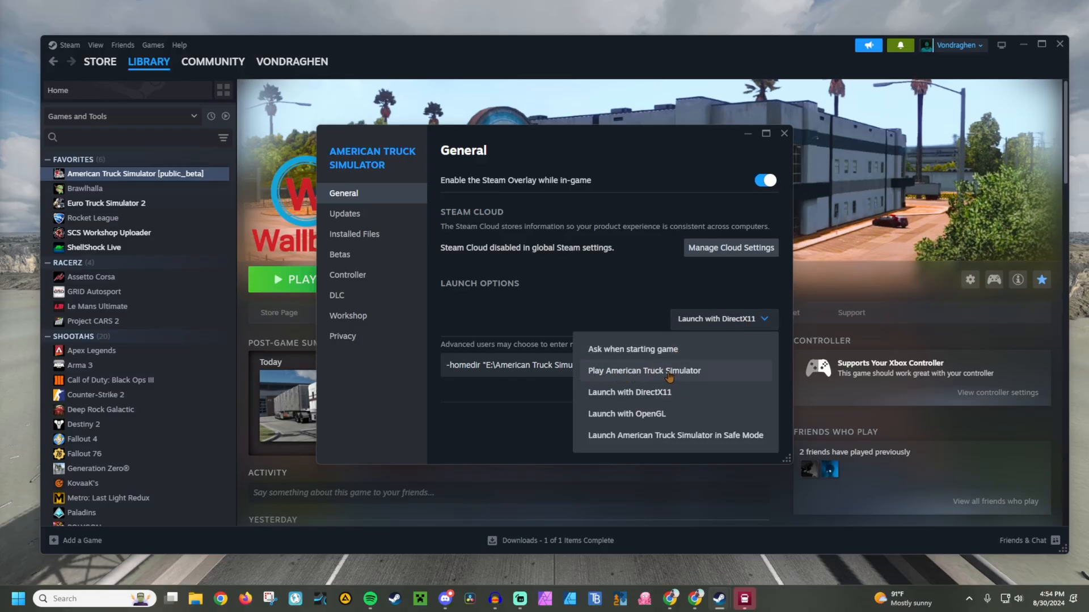
click(629, 393)
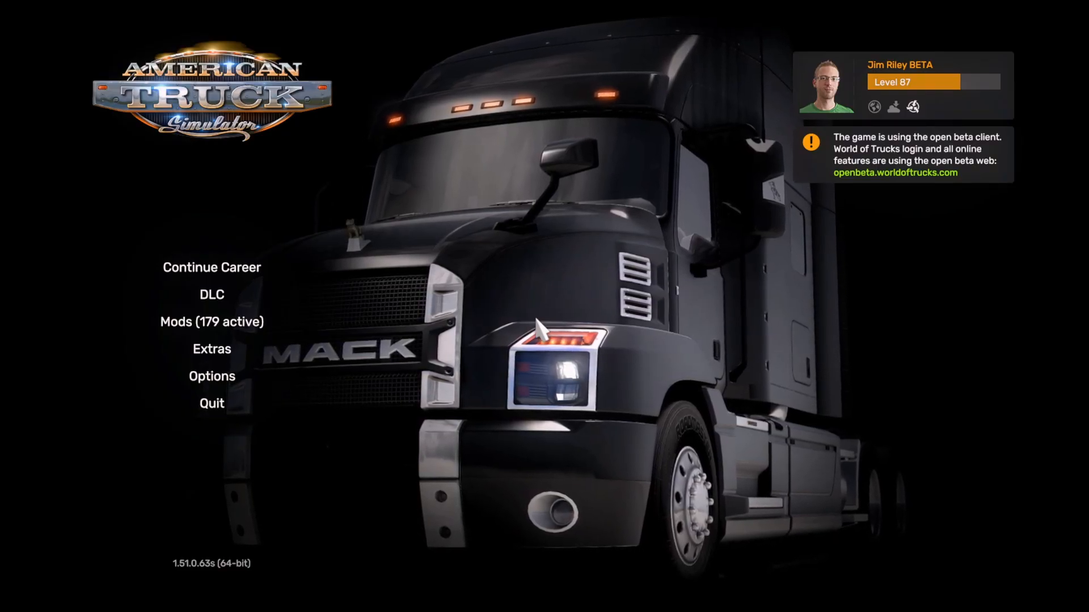
Step: Examine the effects list and loaded preset in the in-game ReShade overlay, and close the overlay
key(Home)
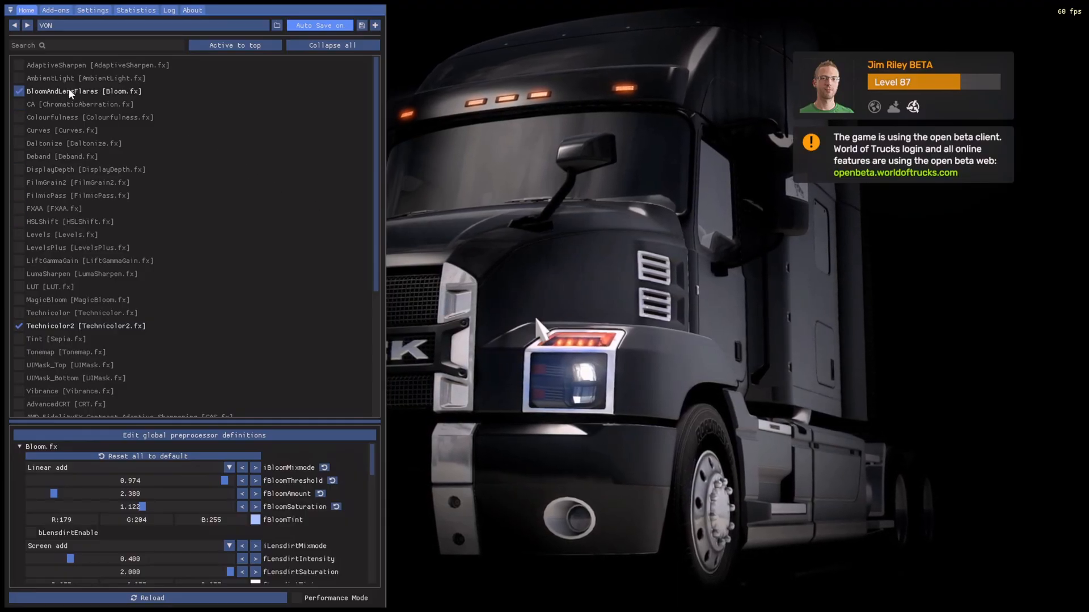
scroll(20, 297, down, 3)
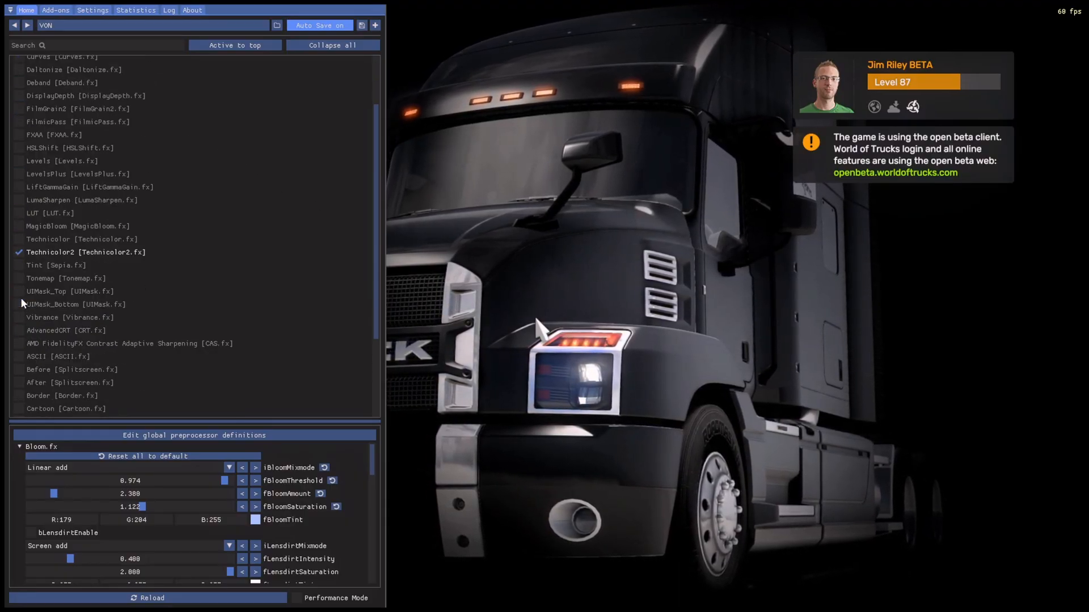
scroll(20, 297, up, 3)
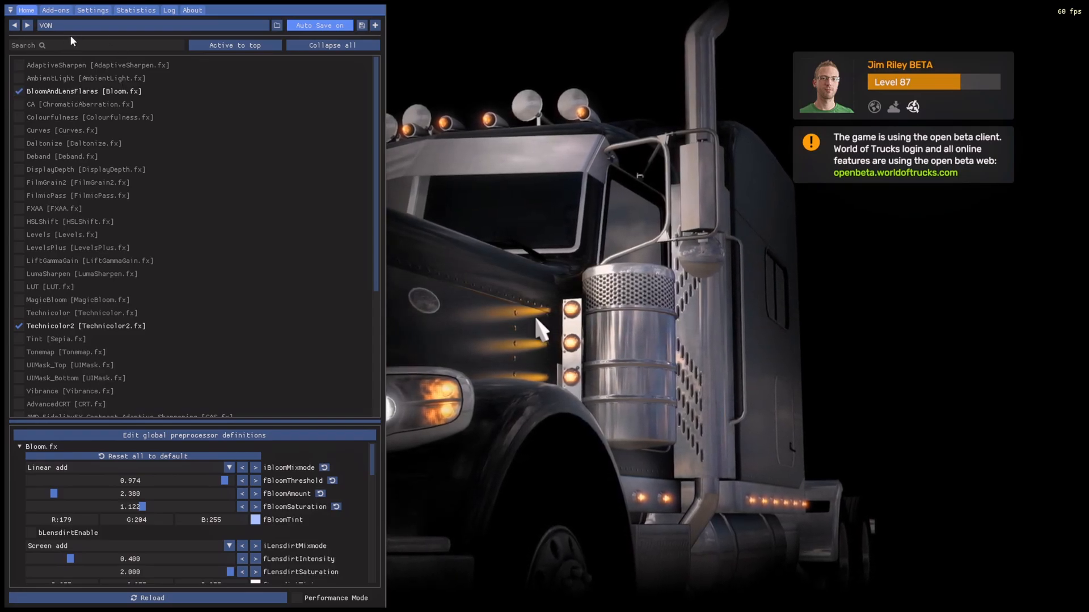
key(Home)
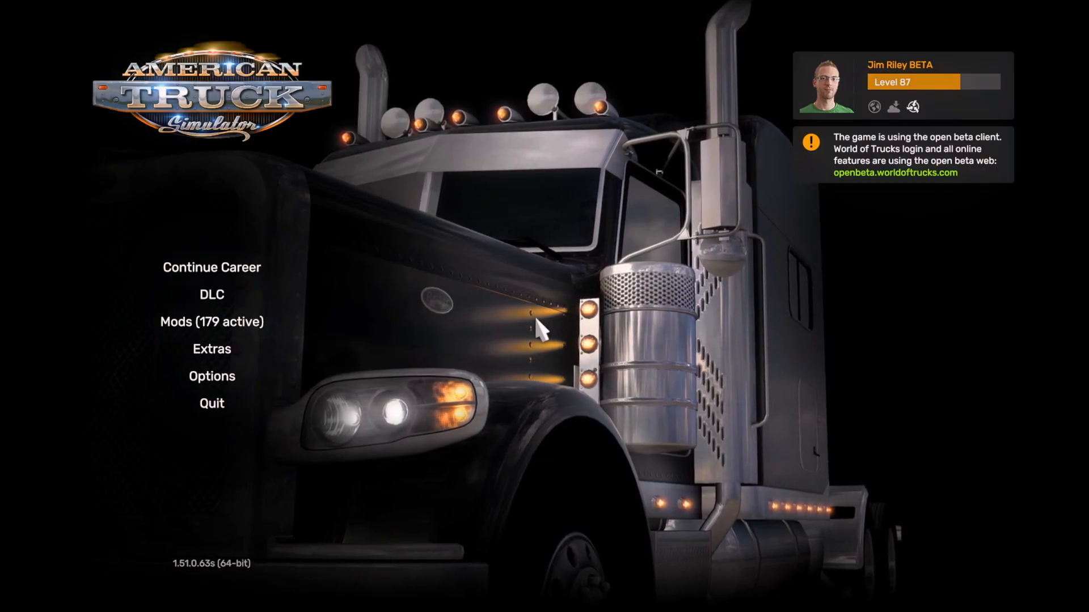
Step: Open the in-game snowymoon.io overlay and review the available anti-aliasing modes and DLSS presets
key(End)
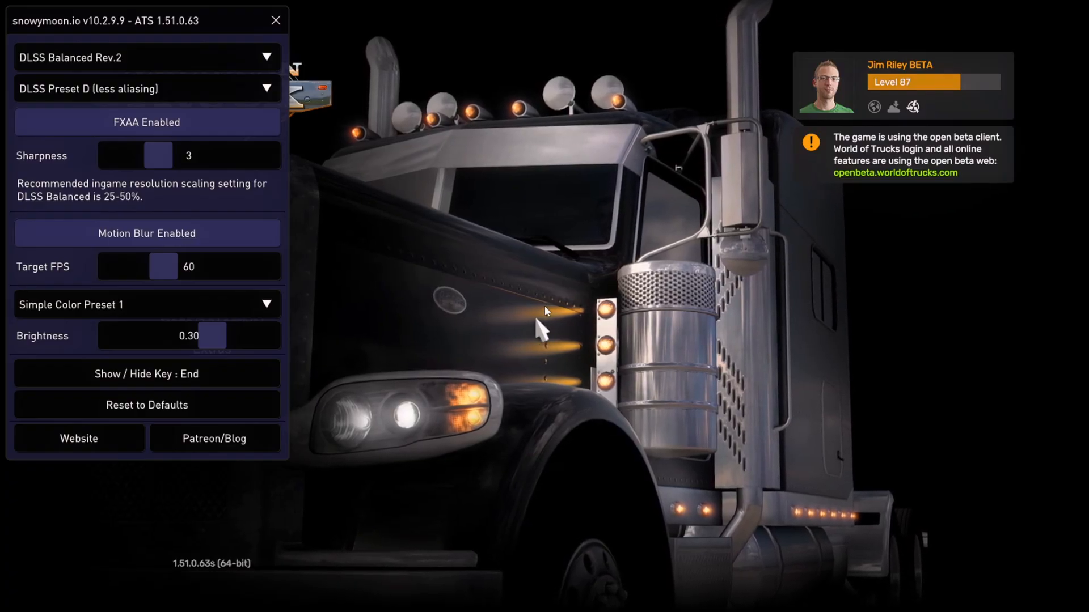
click(269, 71)
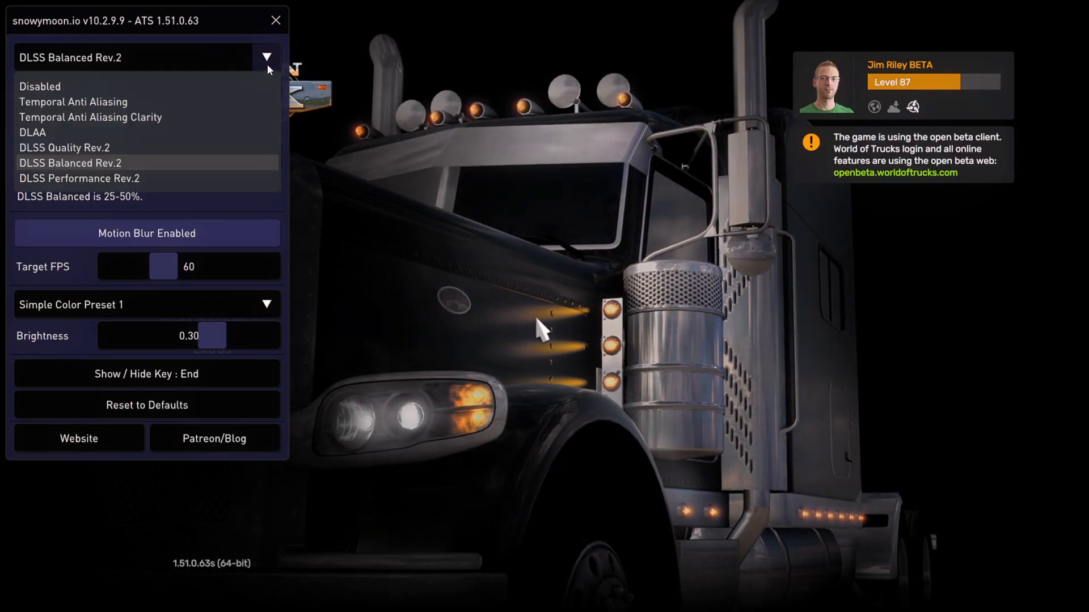
click(269, 67)
click(273, 90)
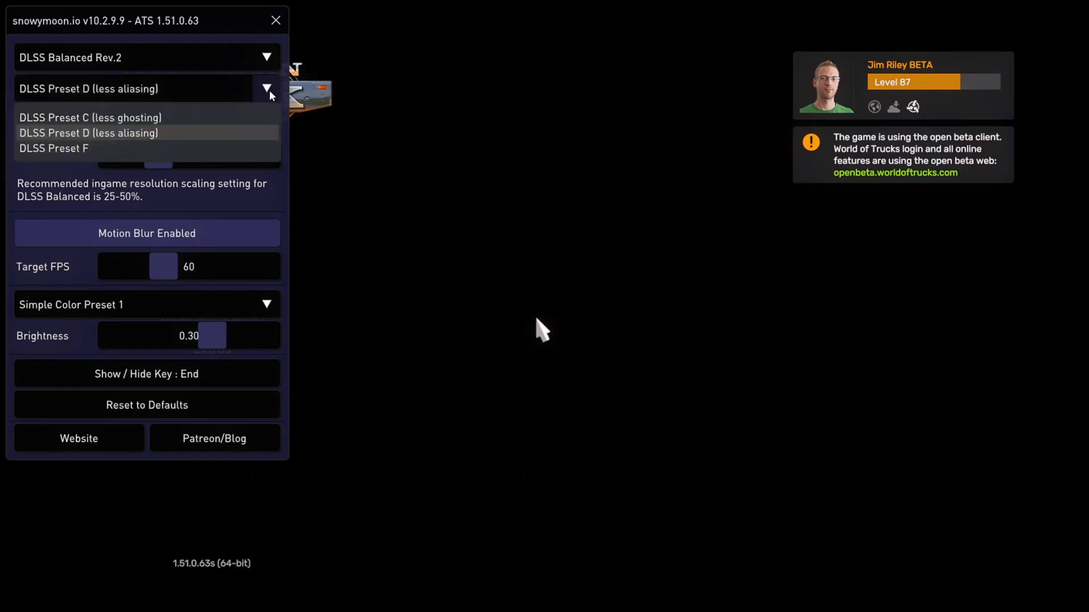
click(271, 91)
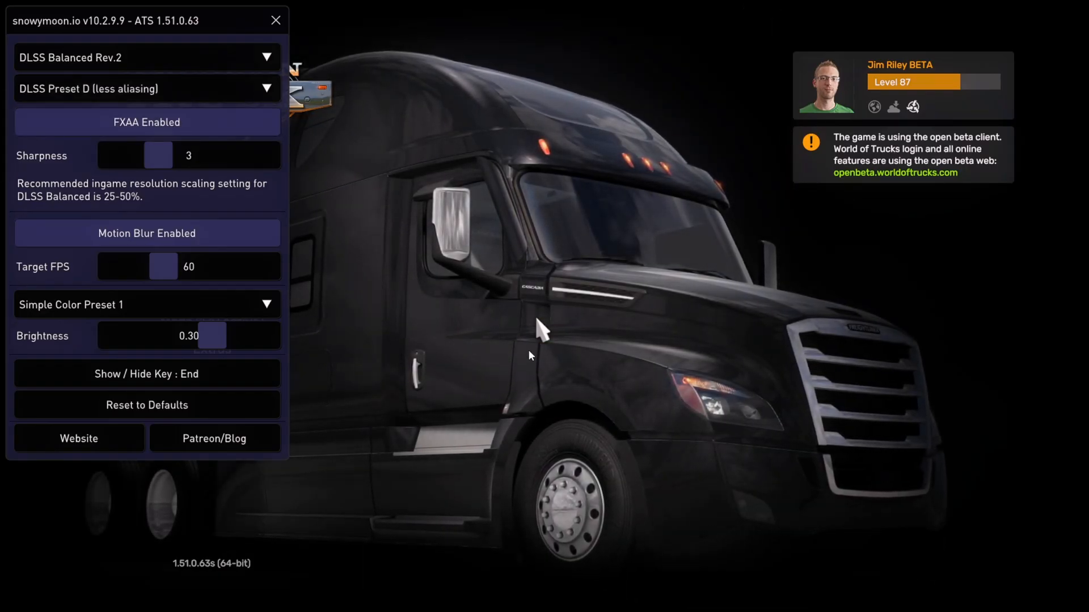